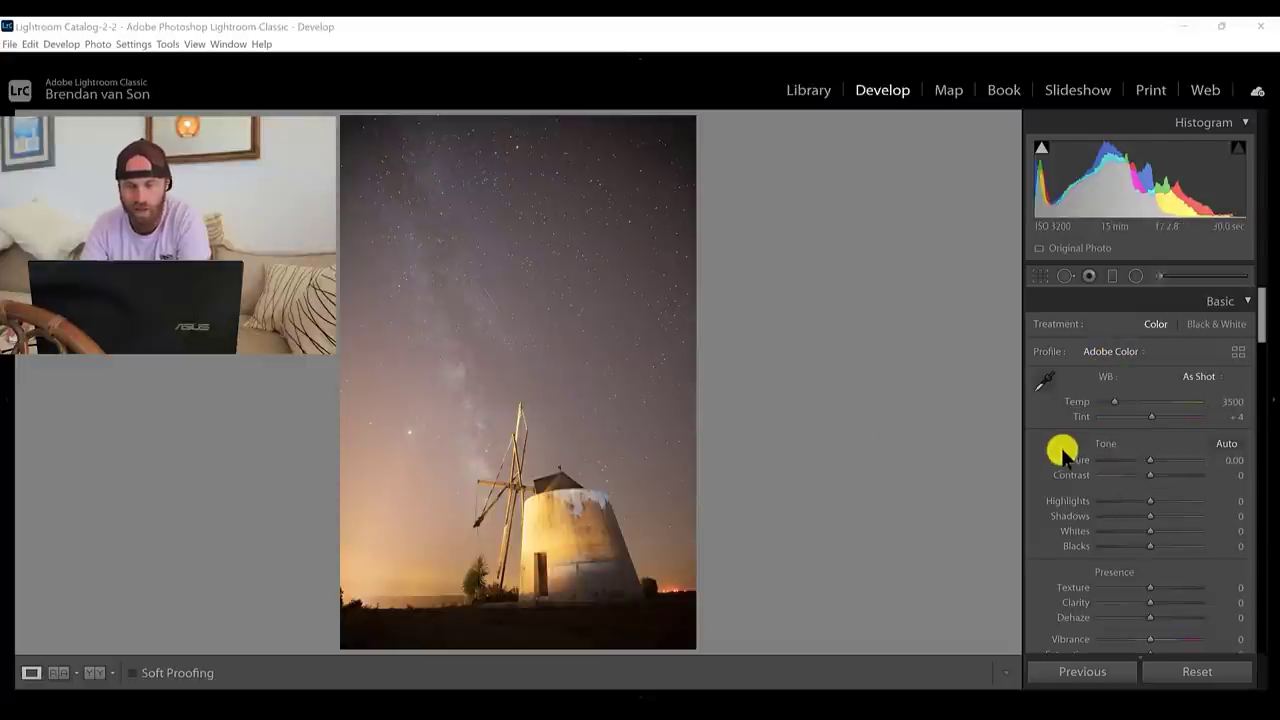
left_click(1134, 460)
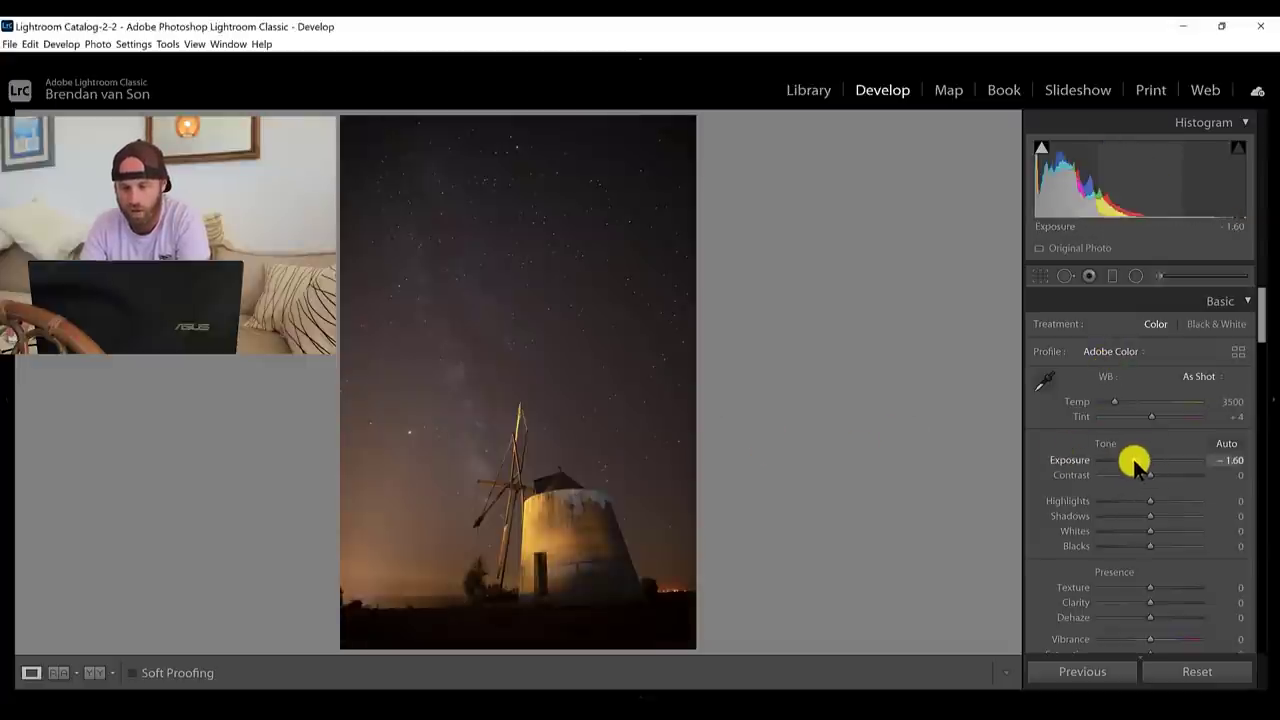
left_click_drag(1134, 460, 1129, 460)
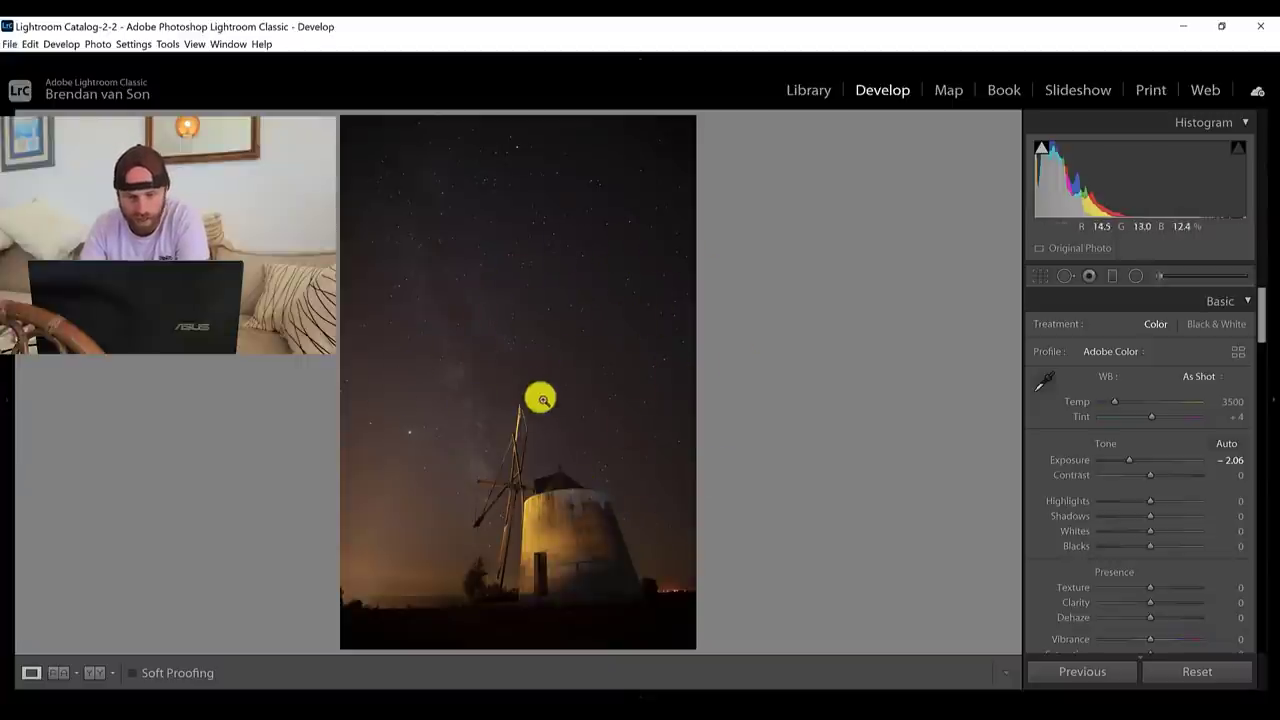
key("ctrl+z")
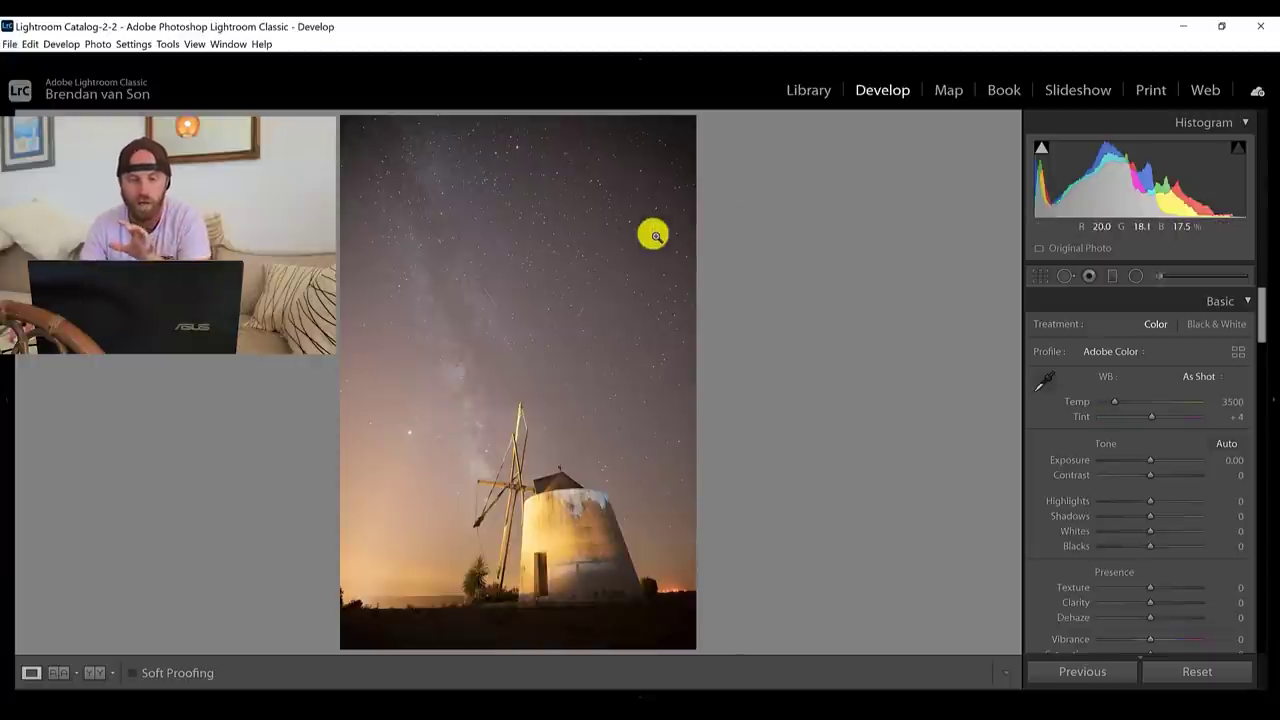
Step: Examine the stars in the sky up close, then return to the full photo
left_click(590, 222)
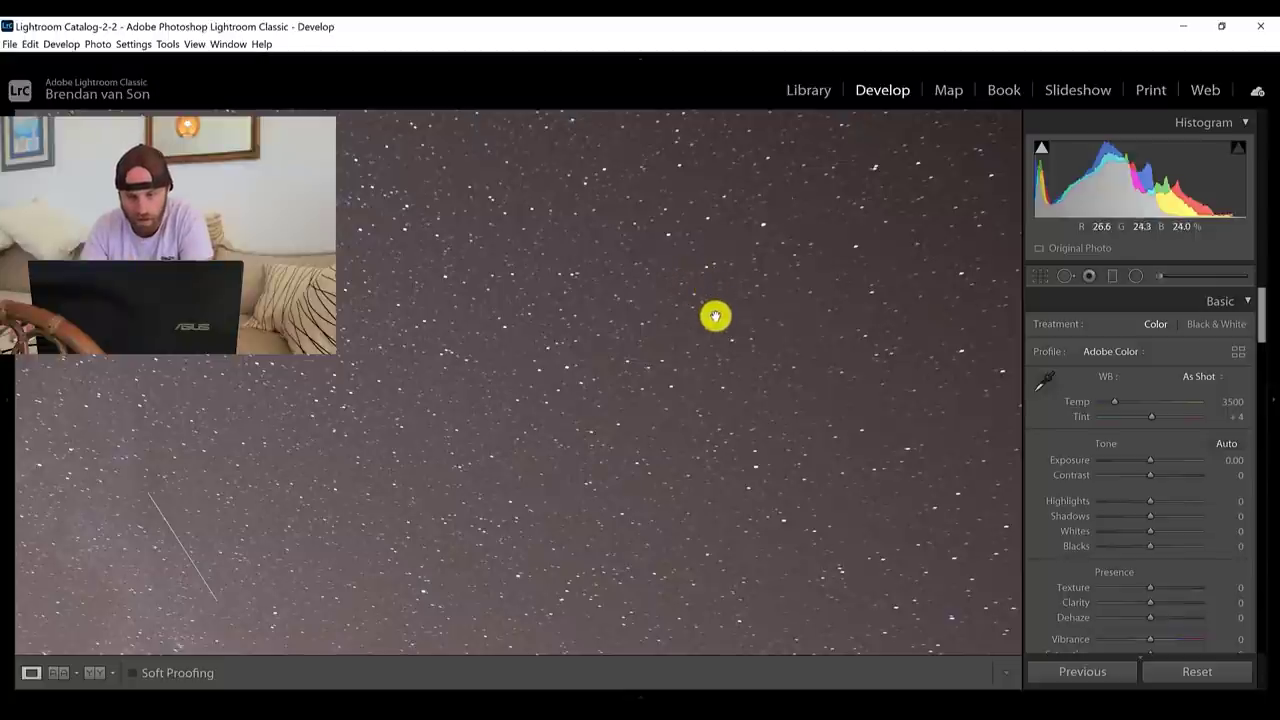
mouse_move(642, 414)
left_mouse_down()
mouse_move(491, 371)
mouse_move(666, 366)
mouse_move(620, 363)
mouse_move(624, 373)
left_mouse_up()
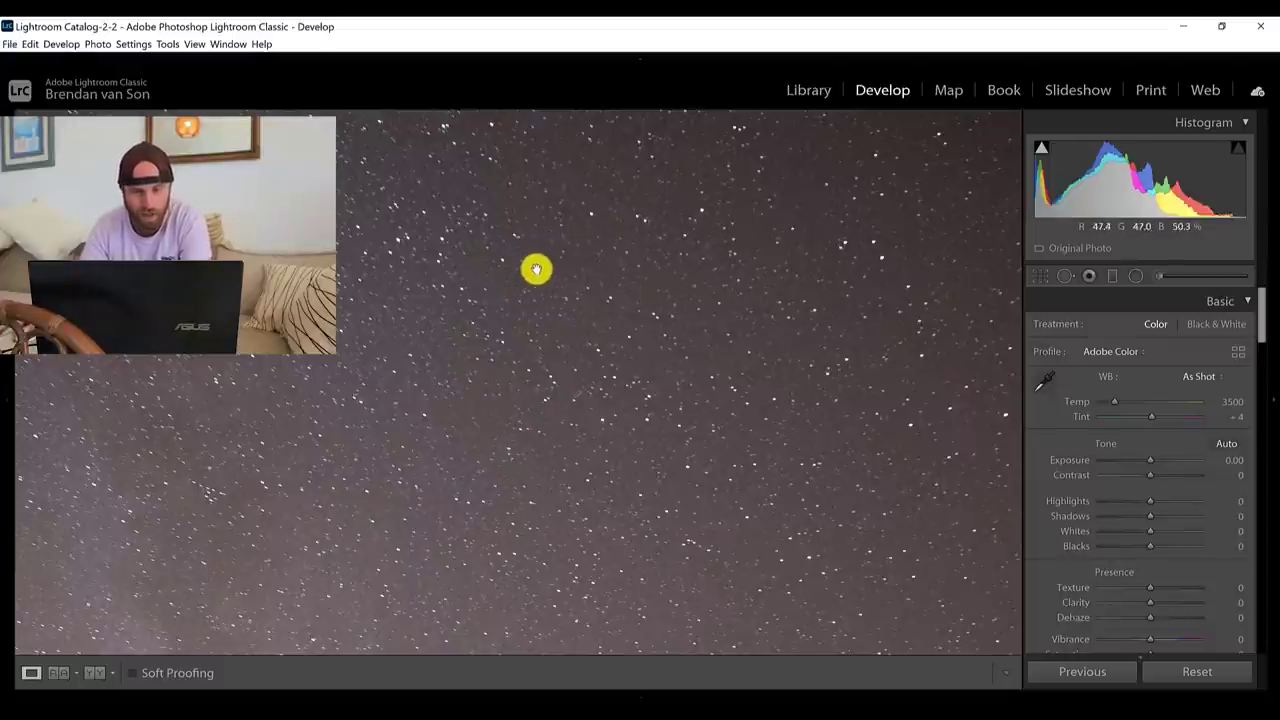
left_click(604, 307)
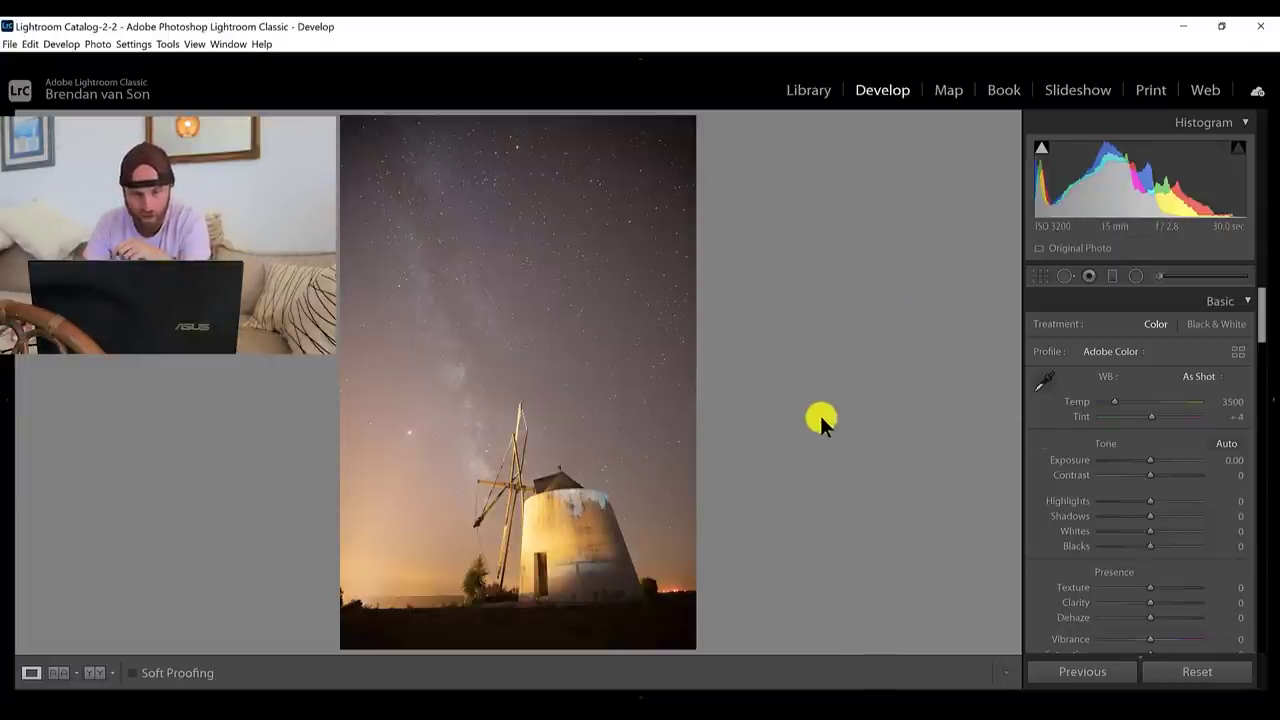
Step: Straighten the photo by rotating the crop to an angle of 1.84 and apply it
left_click(1040, 276)
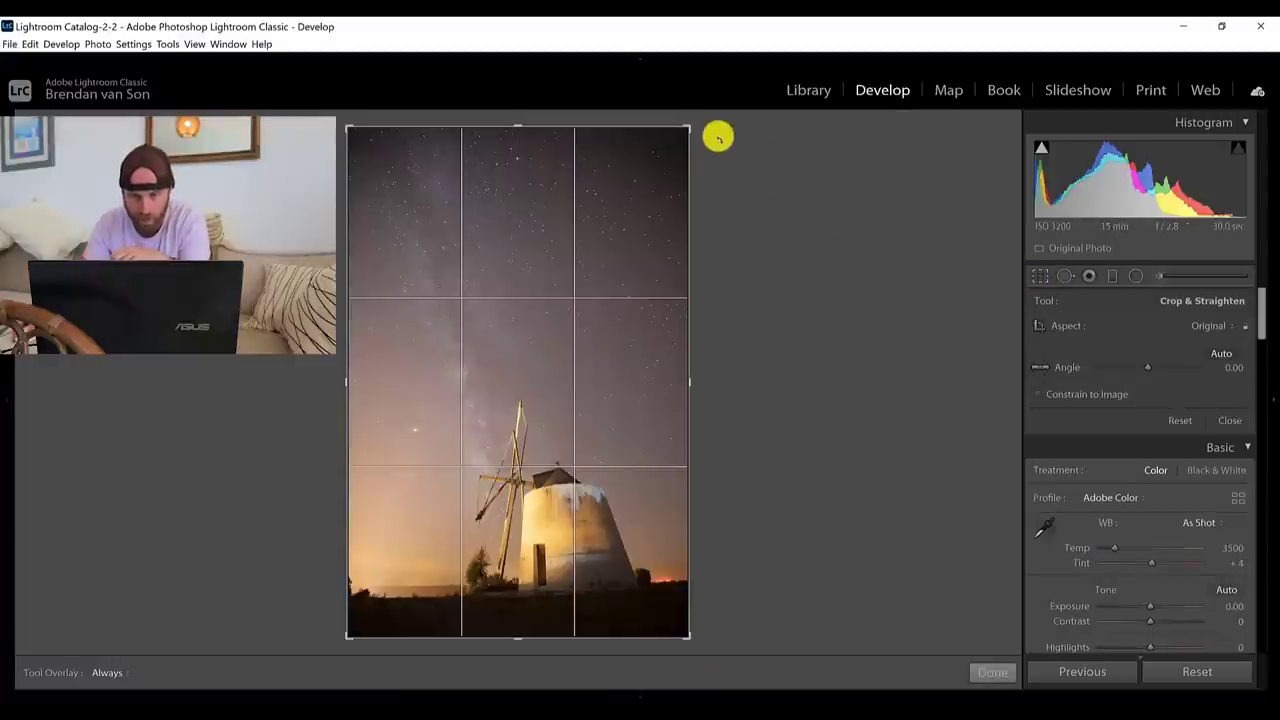
left_click_drag(720, 133, 725, 136)
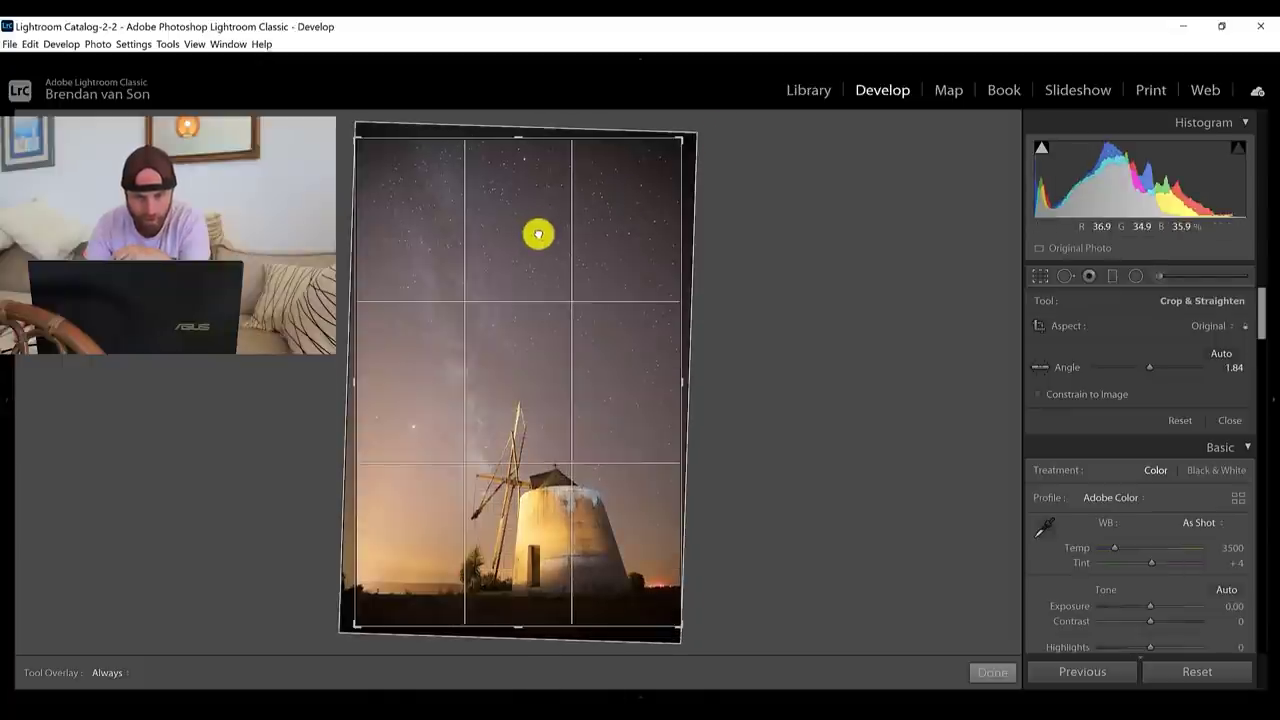
left_click(990, 671)
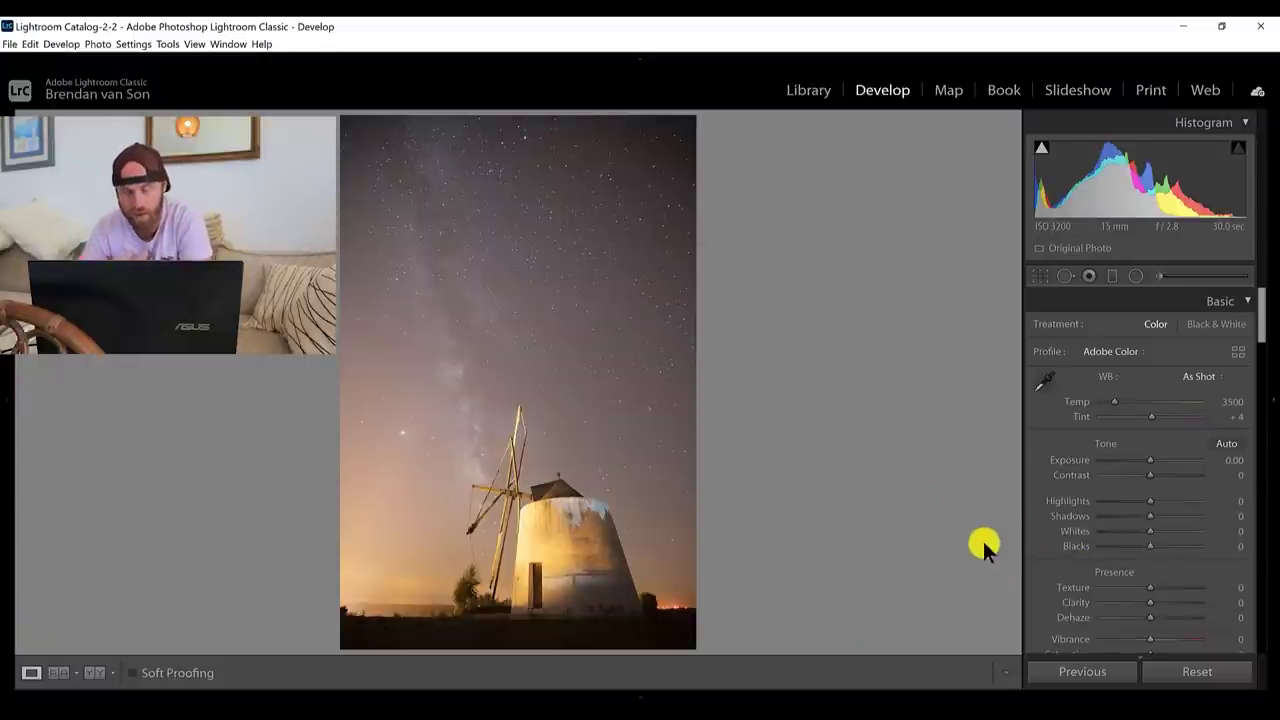
Step: Set the photo's Vibrance to +53, Highlights to −36, Shadows to +20, Whites to +14, Blacks to −22 and Temp to 2990
left_click_drag(1150, 639, 1177, 640)
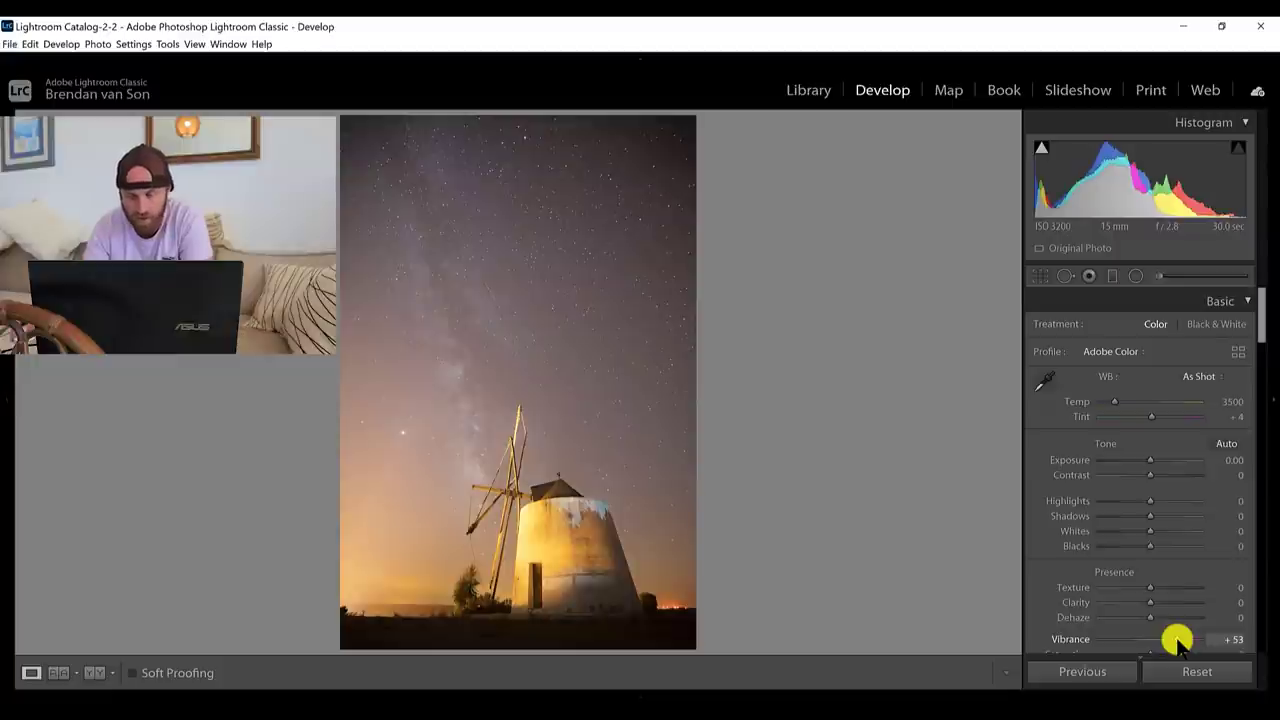
left_click_drag(1260, 336, 1260, 337)
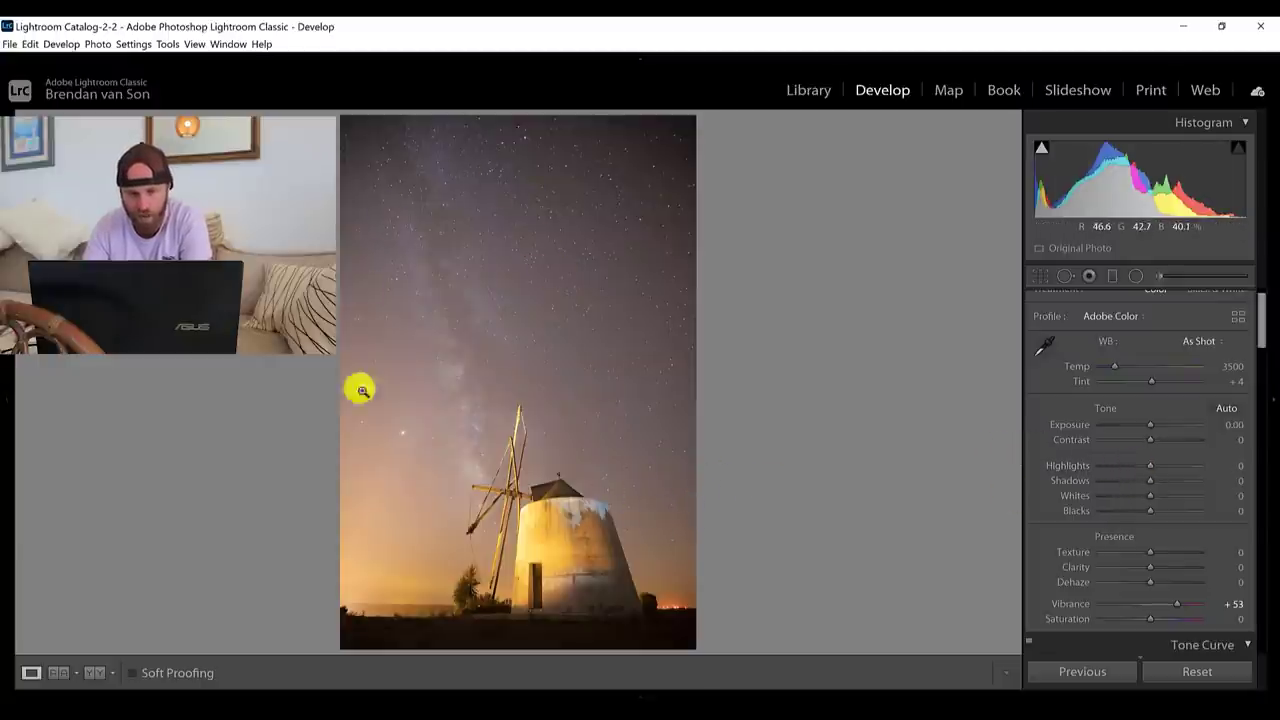
left_click(1136, 466)
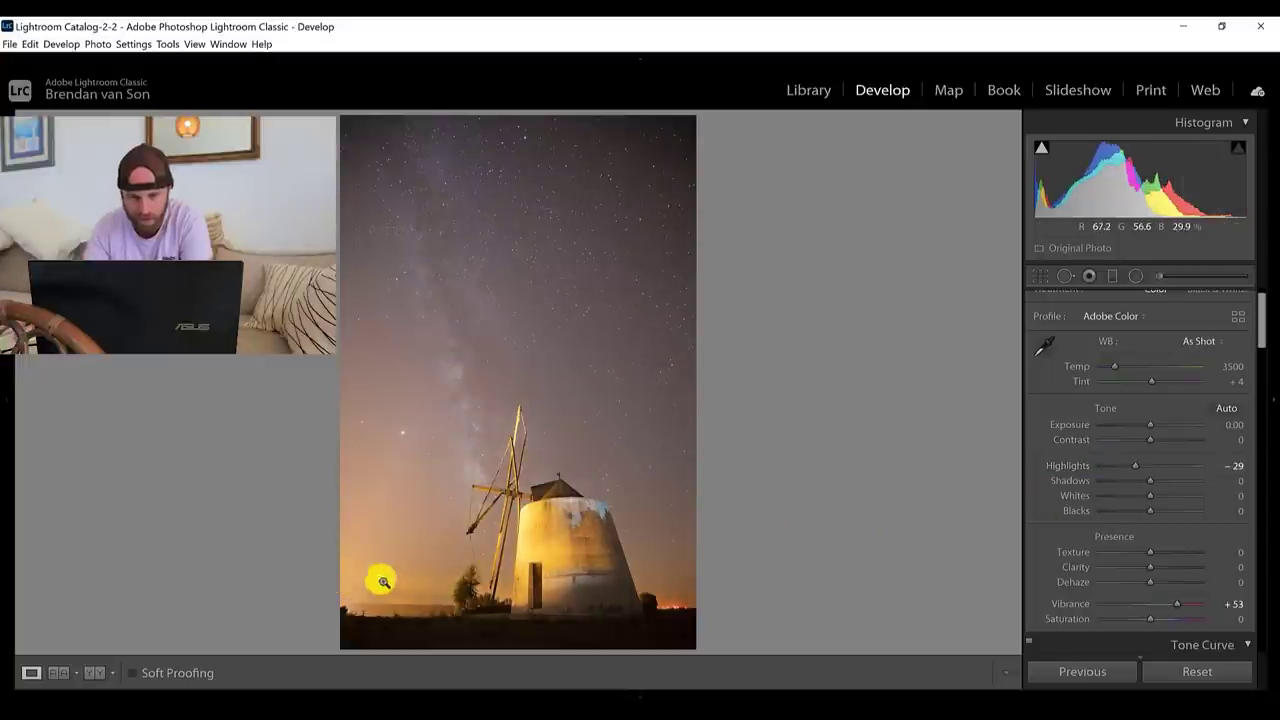
left_click(1129, 466)
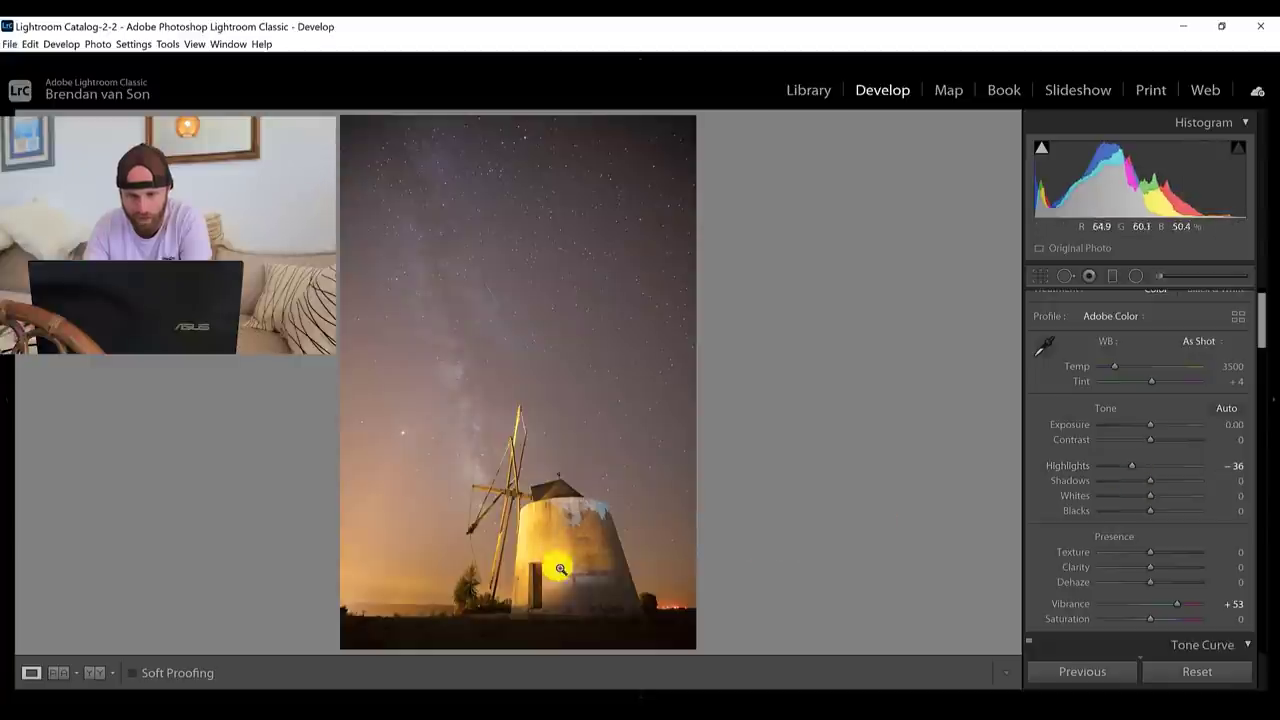
mouse_move(1163, 484)
left_mouse_down()
mouse_move(1174, 484)
mouse_move(1157, 491)
left_mouse_up()
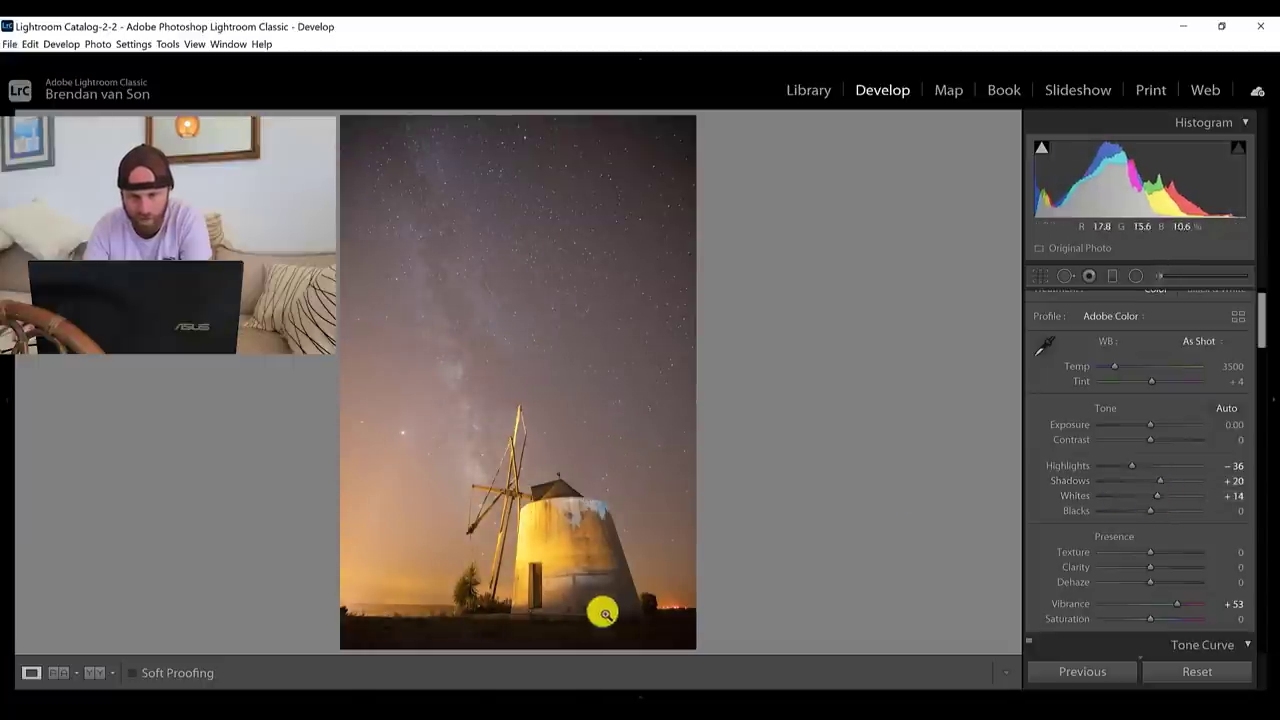
left_click_drag(1150, 510, 1138, 512)
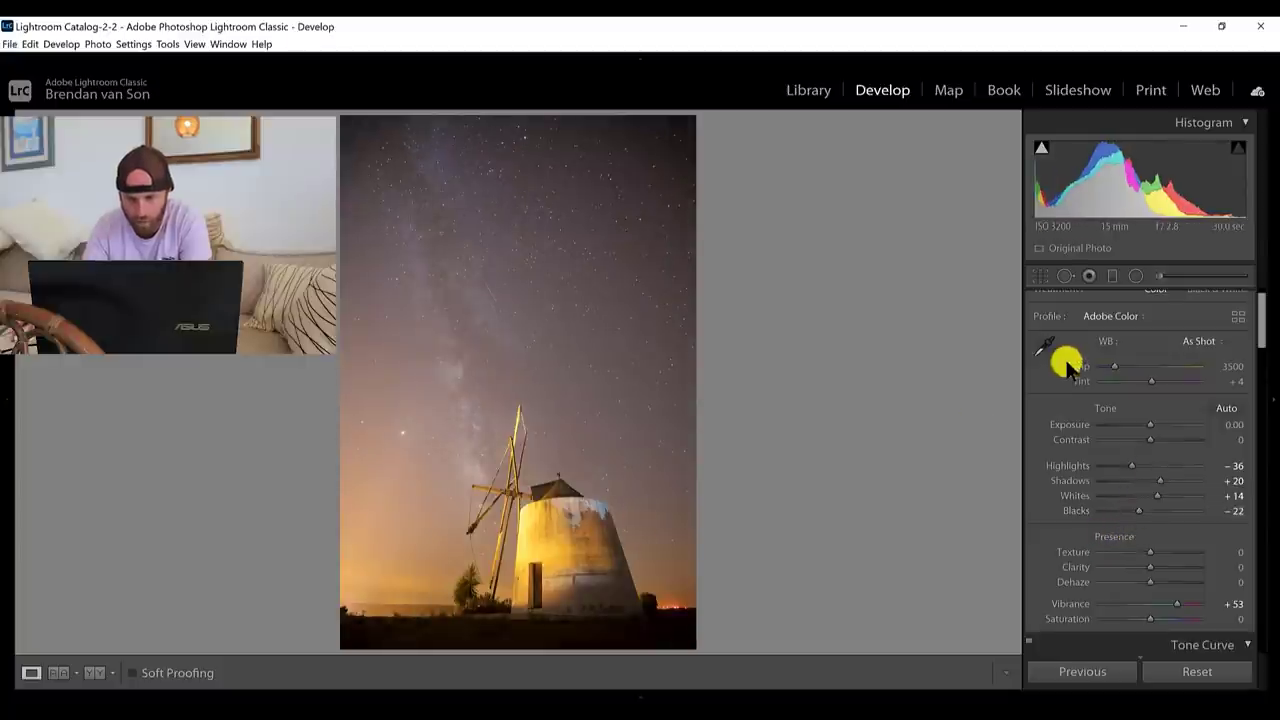
left_click_drag(1113, 370, 1108, 372)
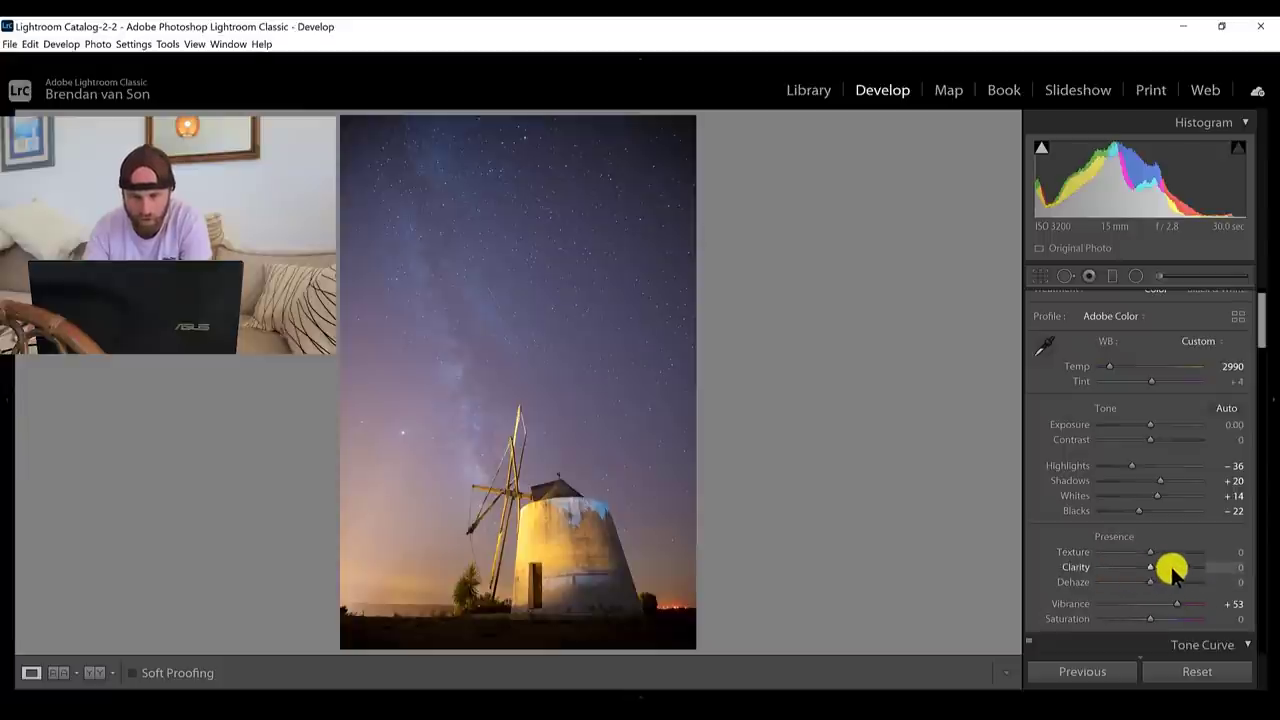
Step: Set the photo's Clarity to −16, Texture to +11 and Contrast to +21
left_click(1174, 567)
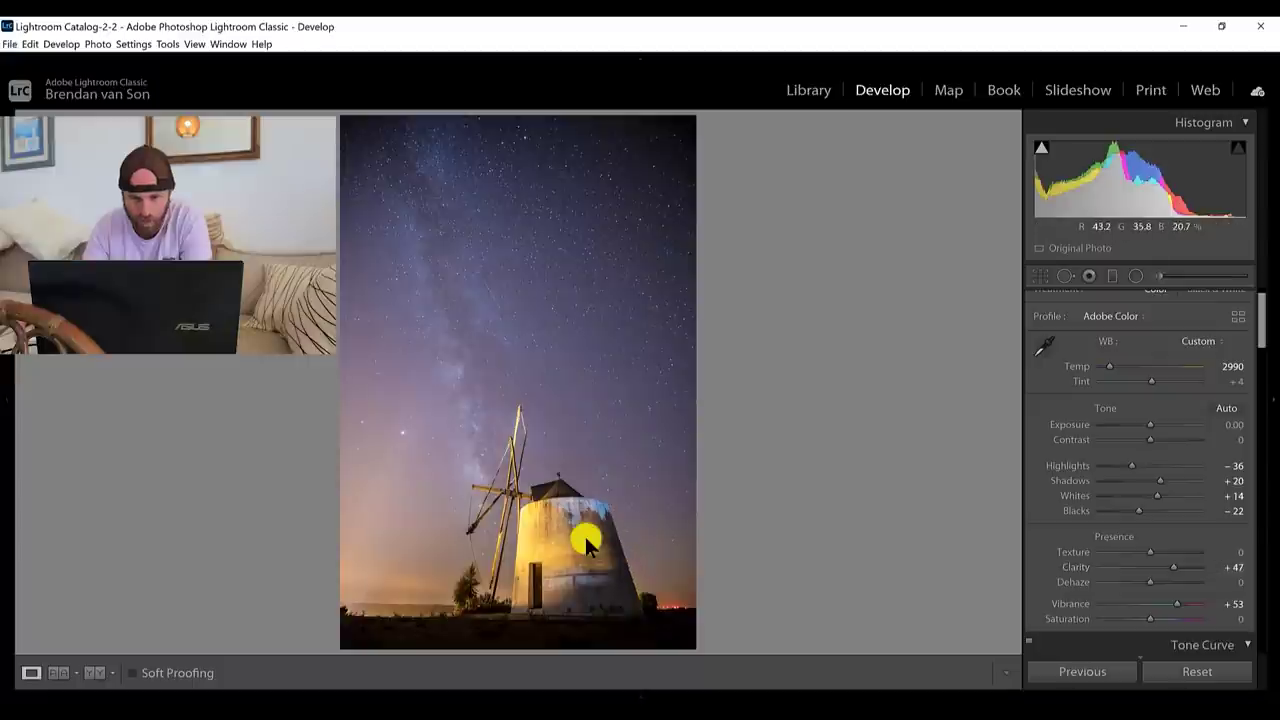
left_click(1134, 567)
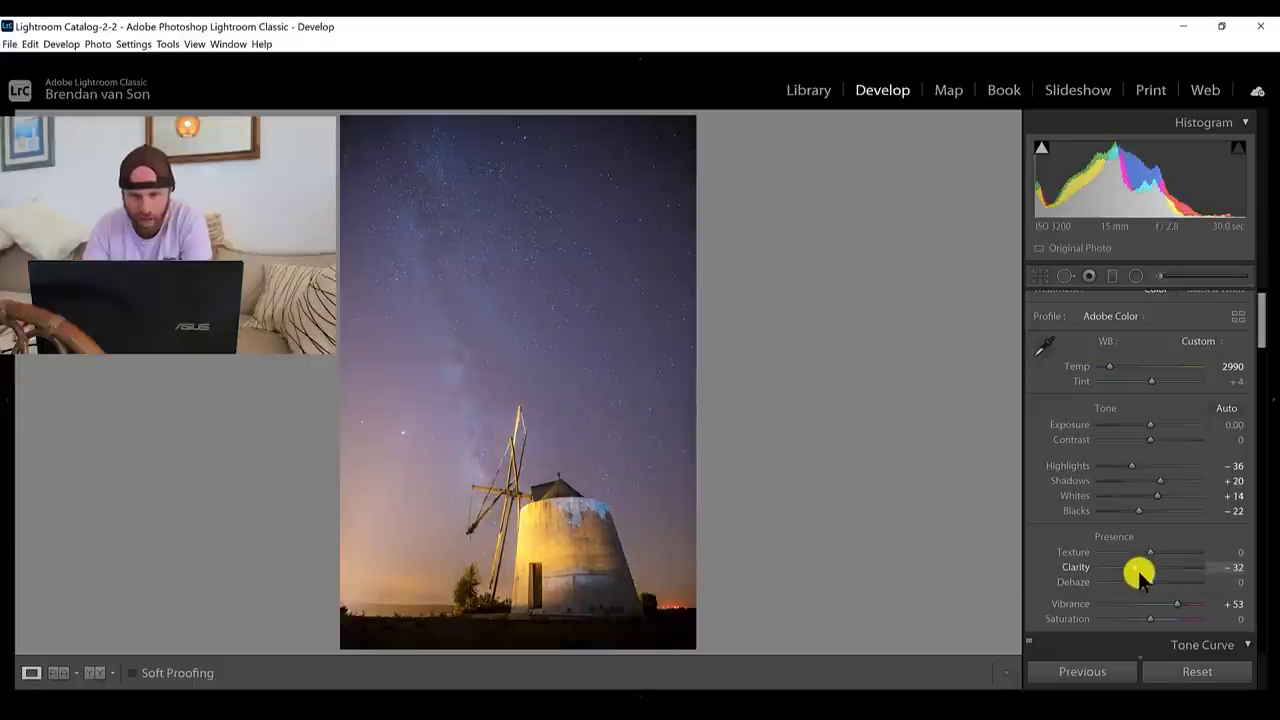
left_click_drag(1137, 572, 1148, 572)
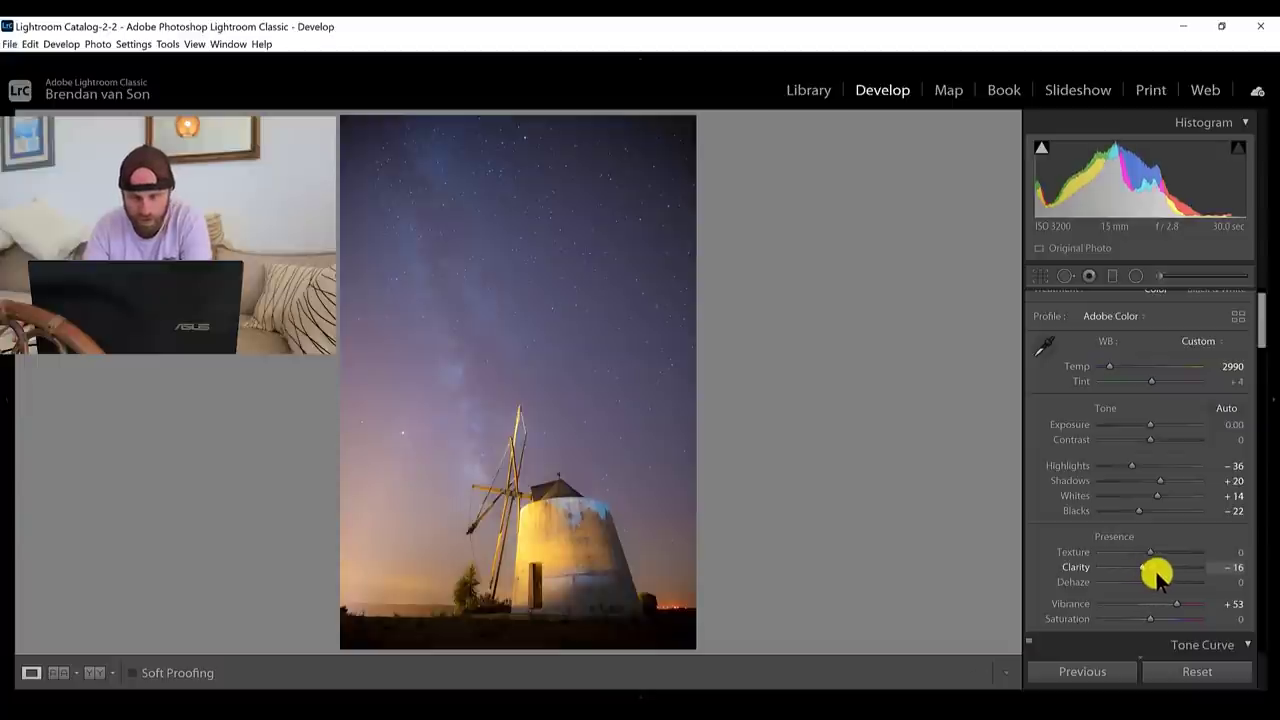
left_click(1157, 551)
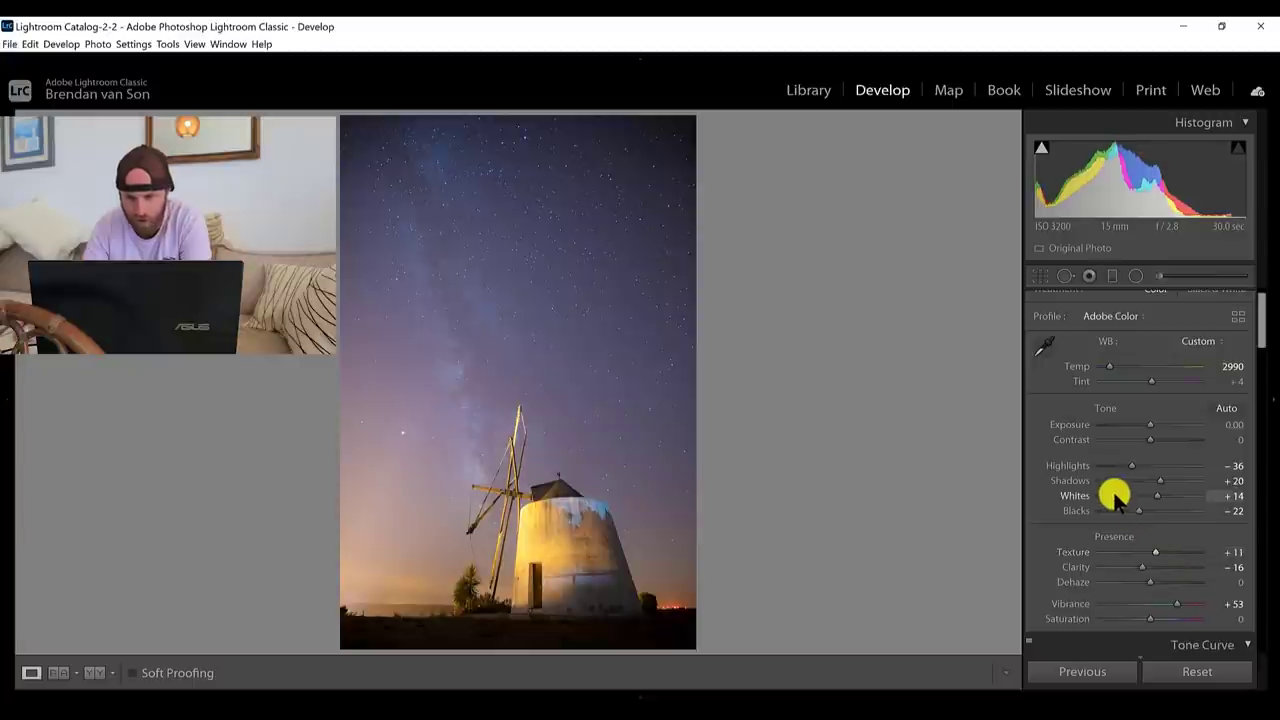
left_click_drag(1124, 437, 1163, 440)
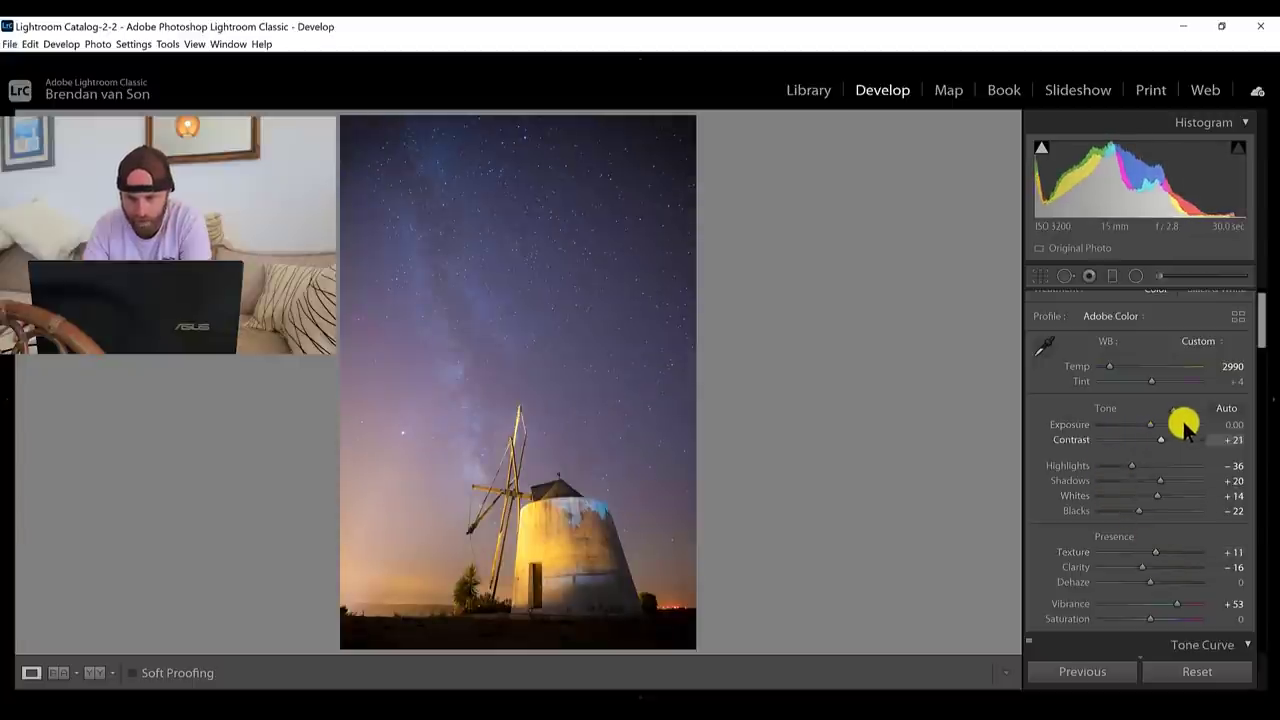
Step: Add a slanted graduated filter over the sky fading out across the windmill, reset its Exposure to 0, and check its coverage with the mask overlay
mouse_move(1257, 340)
left_mouse_down()
mouse_move(1260, 455)
mouse_move(1250, 328)
left_mouse_up()
left_click(1105, 275)
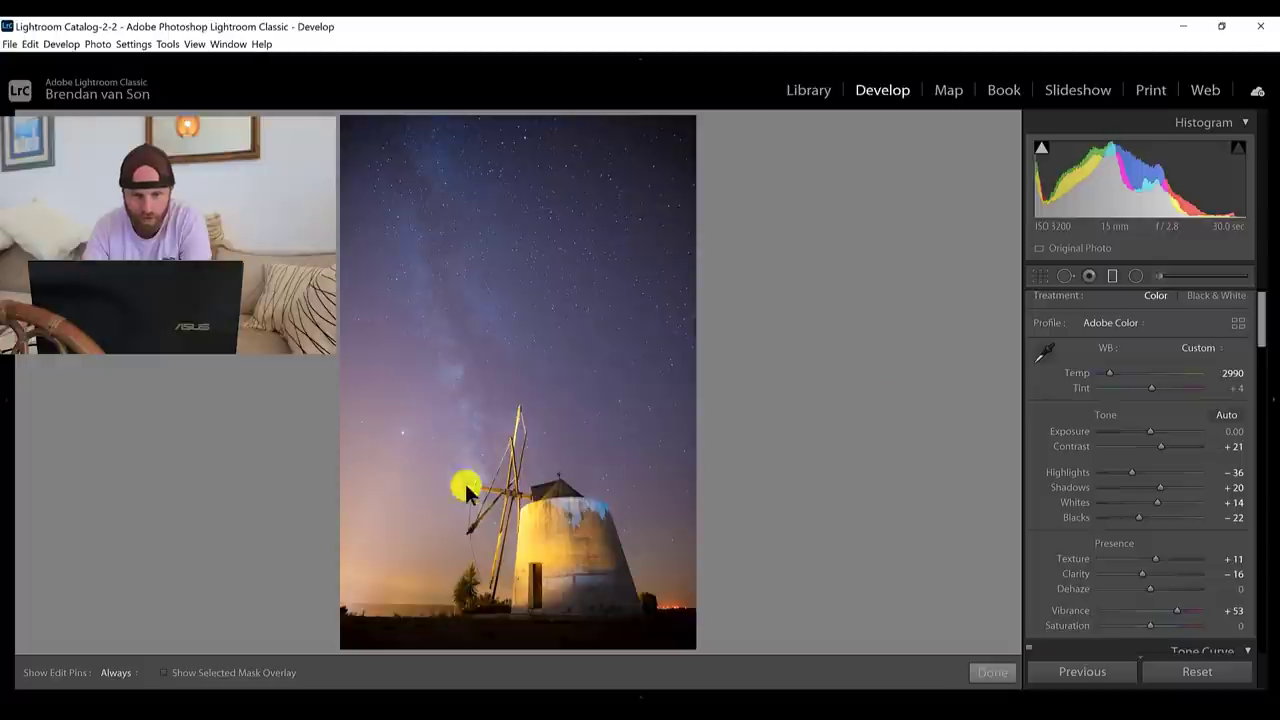
left_click(1113, 277)
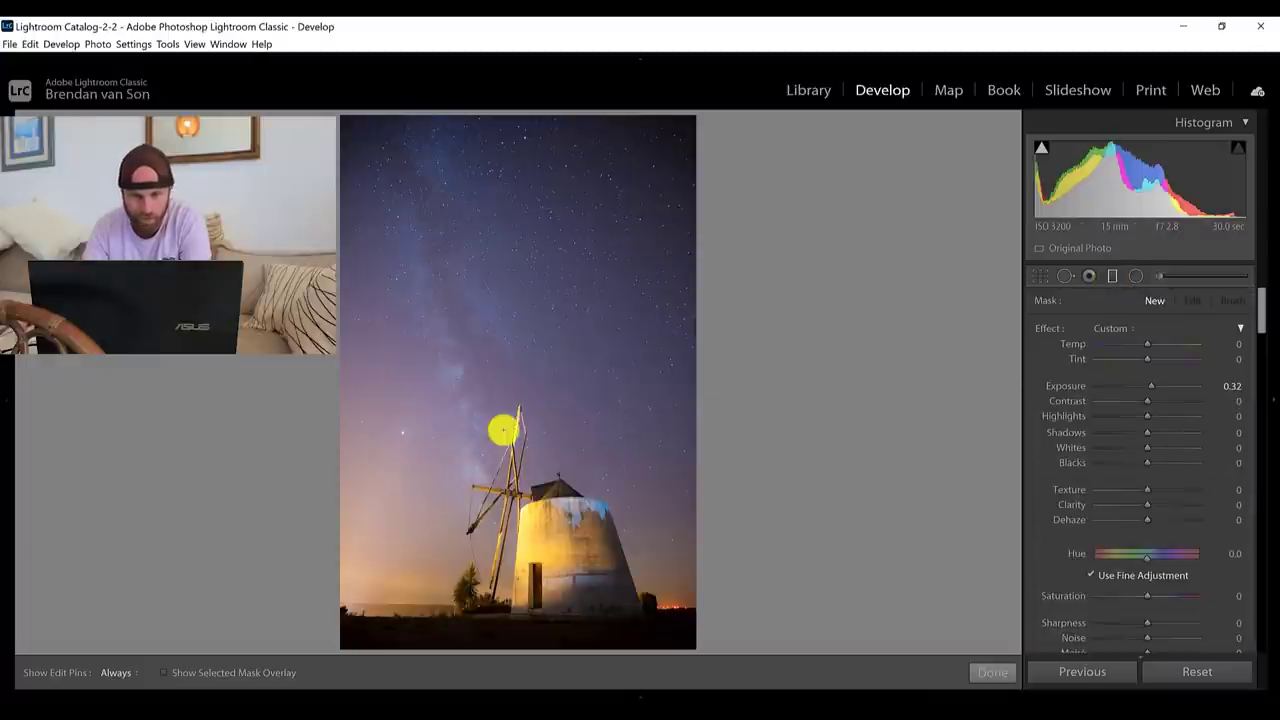
left_click_drag(500, 420, 536, 615)
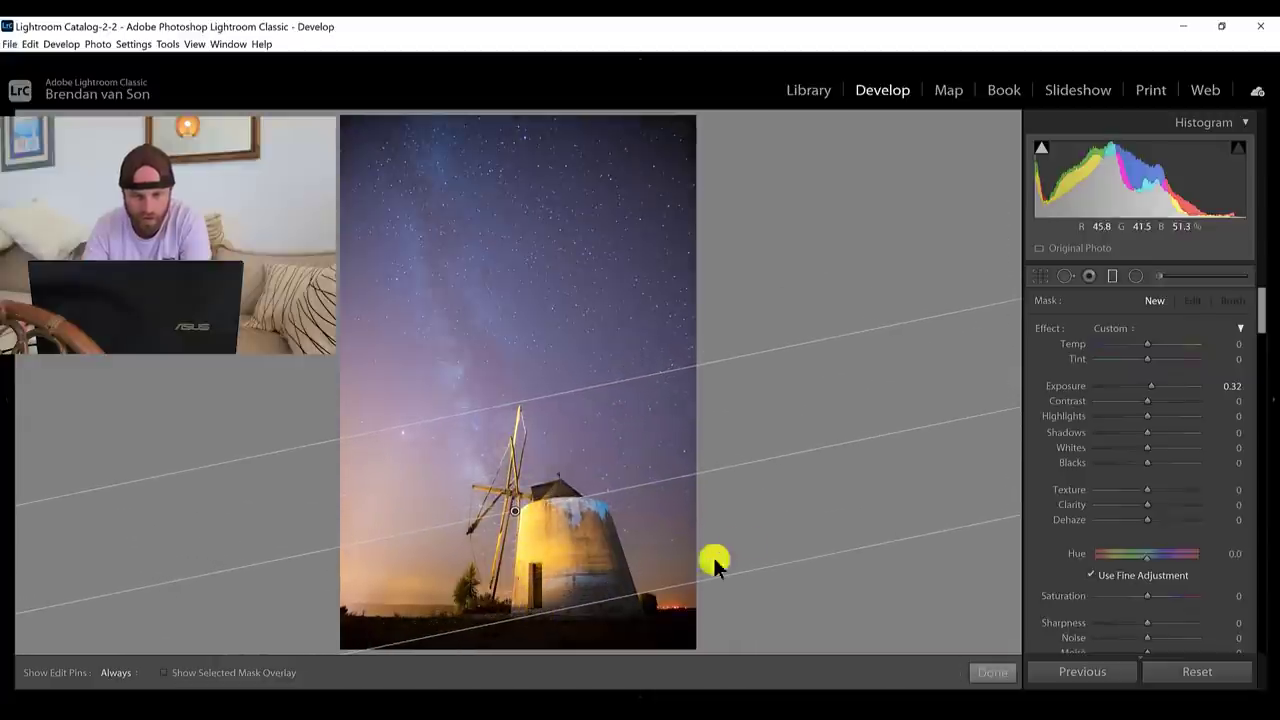
double_click(1150, 388)
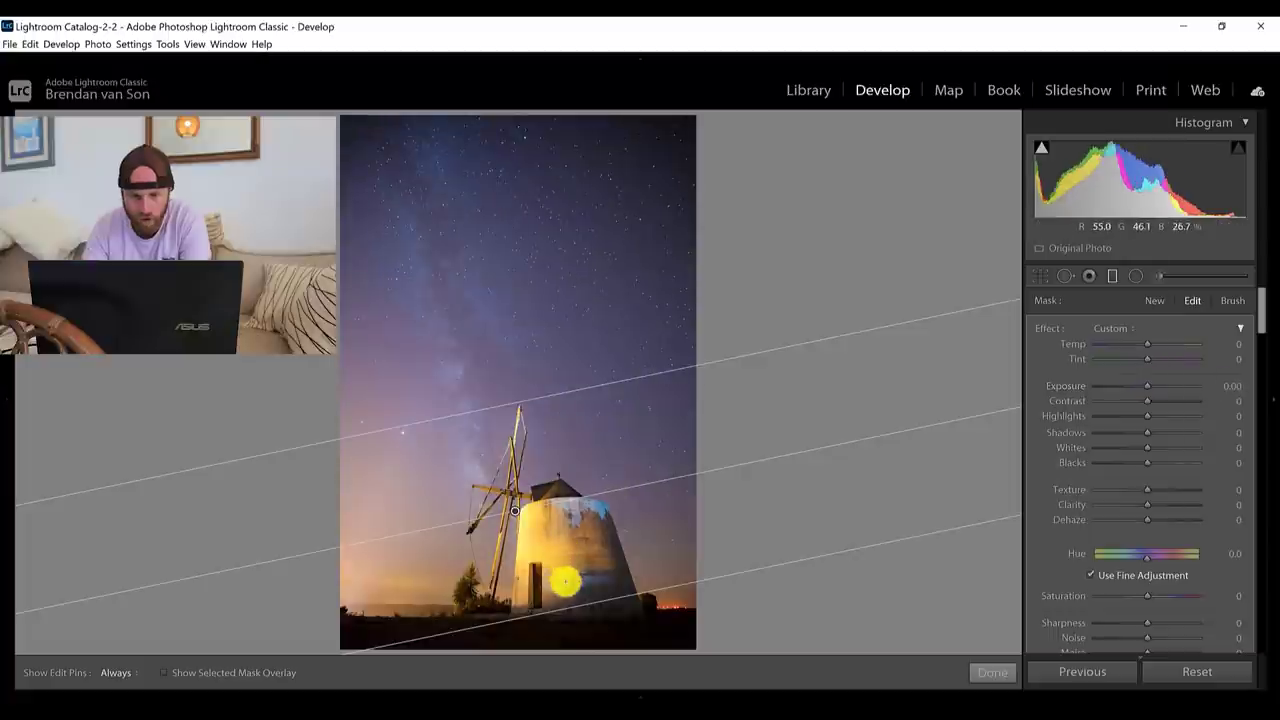
left_click_drag(570, 604, 563, 589)
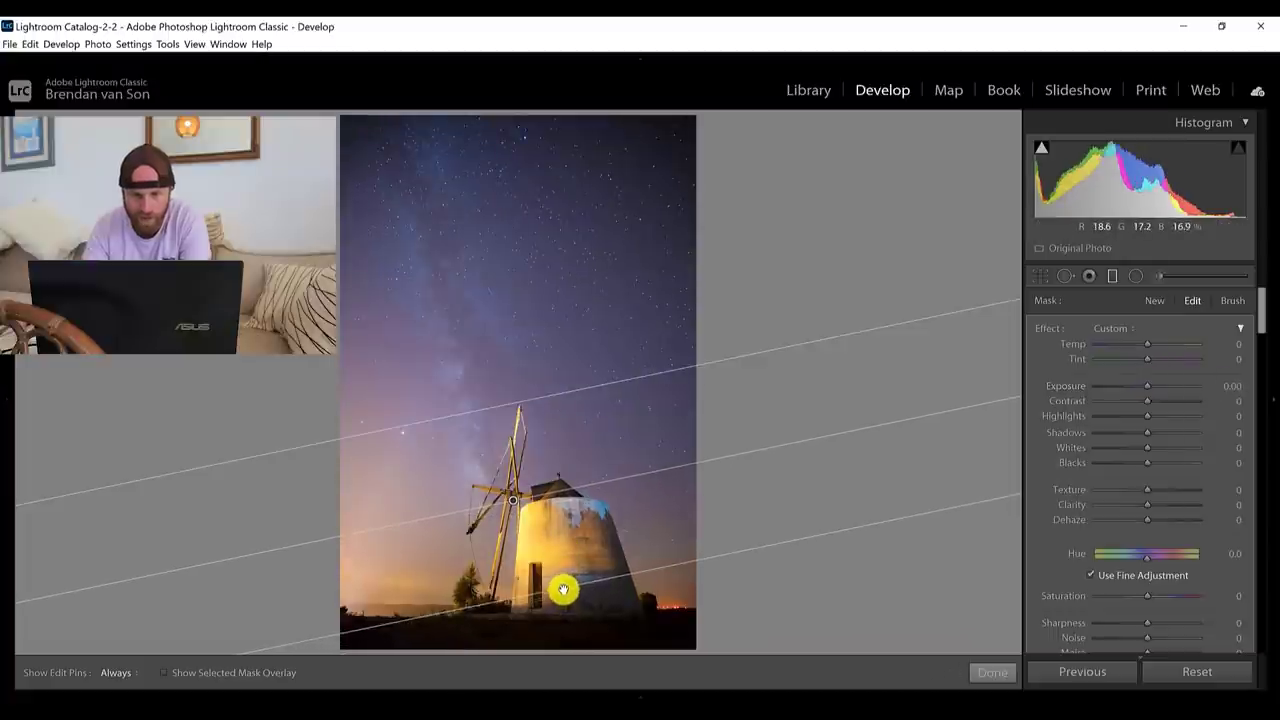
left_click(272, 677)
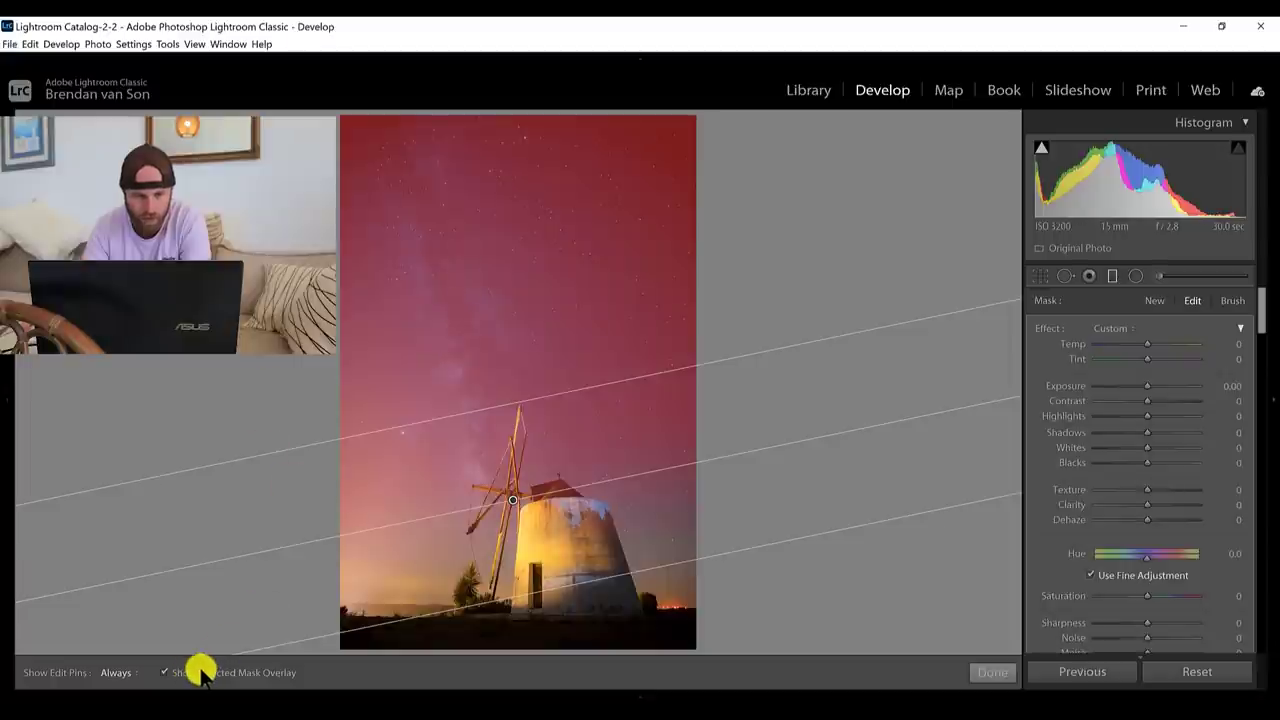
key("o")
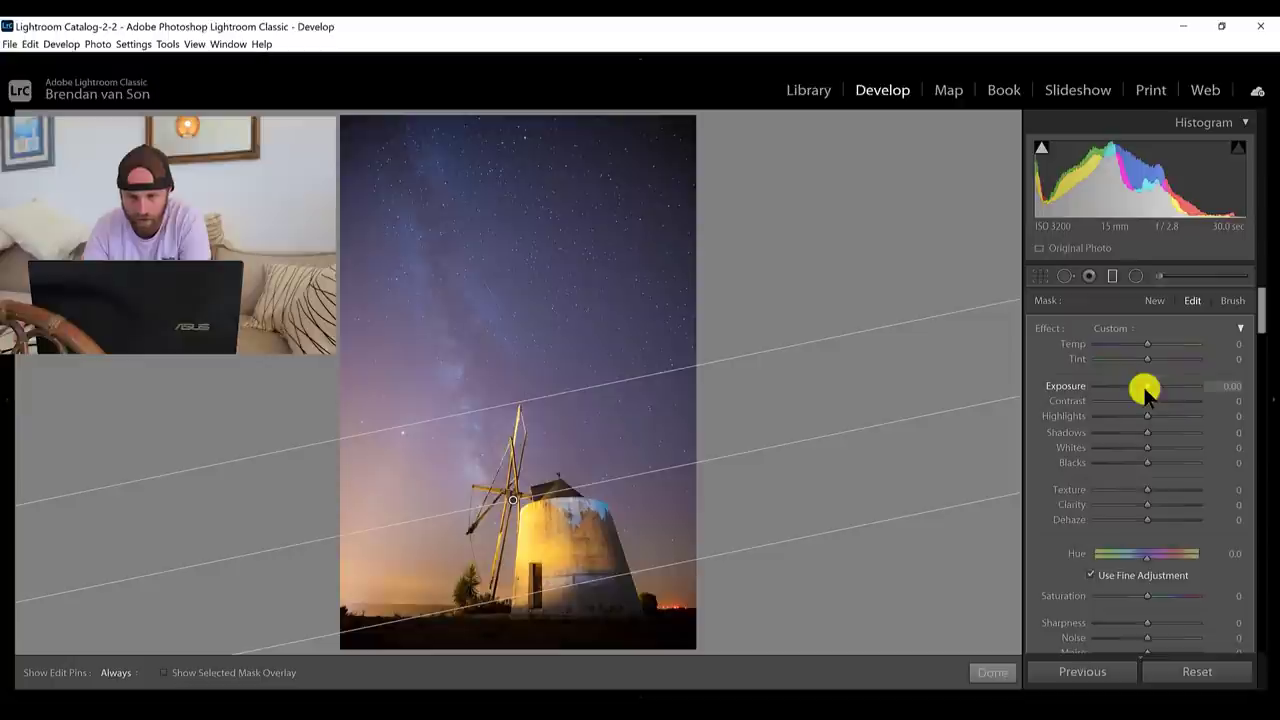
Step: Tilt the sky's graduated filter more steeply and set its Exposure to −0.22, Whites to 15 and Clarity to 38
left_click_drag(1145, 390, 1140, 387)
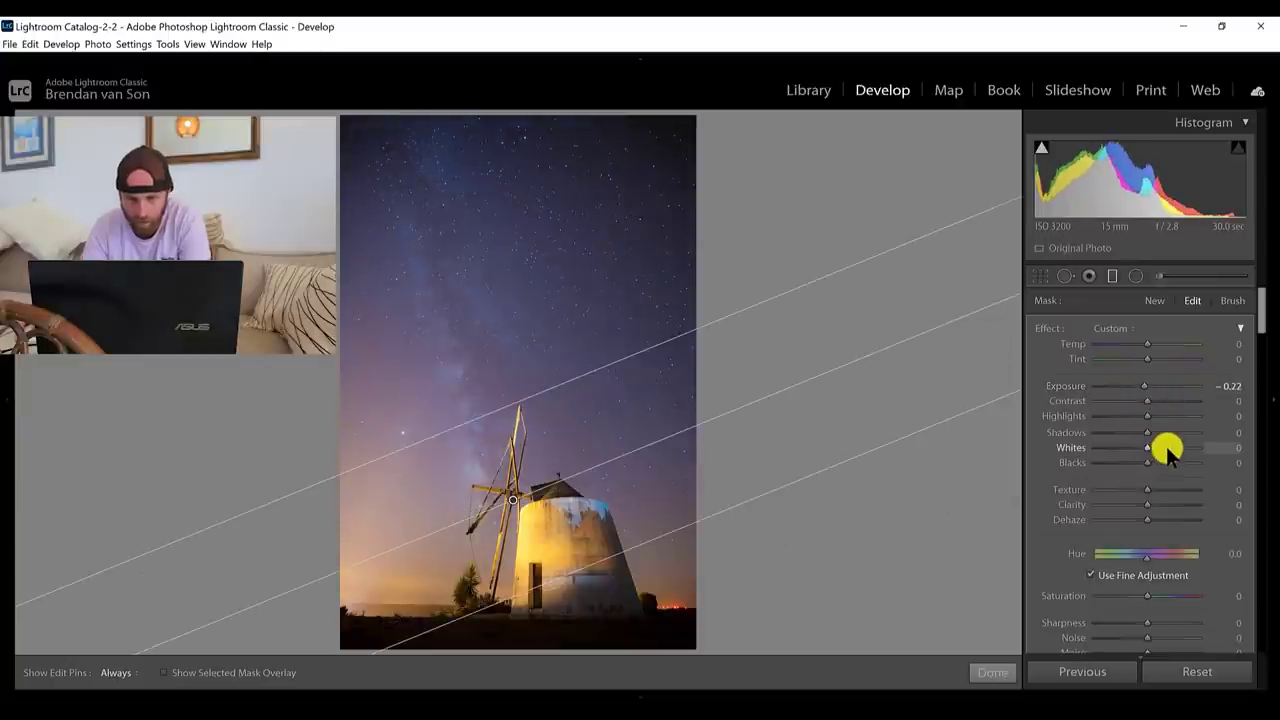
mouse_move(1168, 450)
left_mouse_down()
mouse_move(1138, 450)
mouse_move(1157, 449)
left_mouse_up()
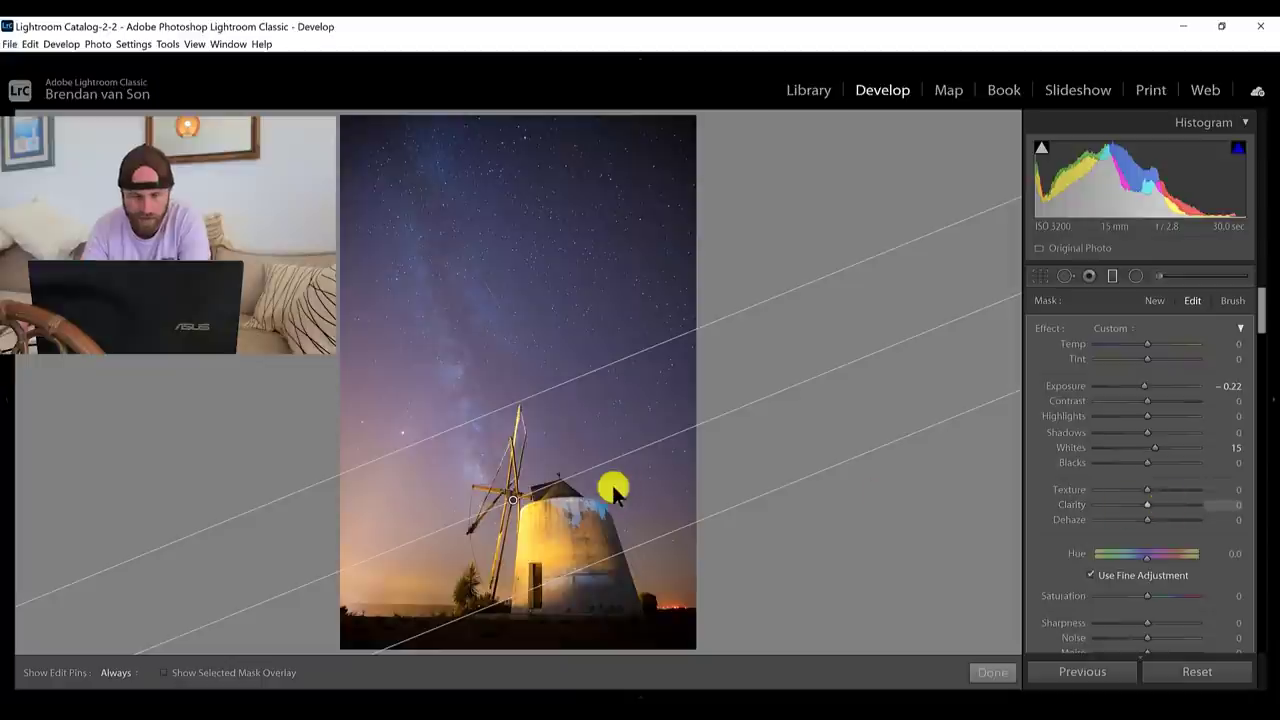
left_click(1168, 507)
left_click_drag(1168, 507, 1140, 508)
left_click_drag(1140, 508, 1166, 505)
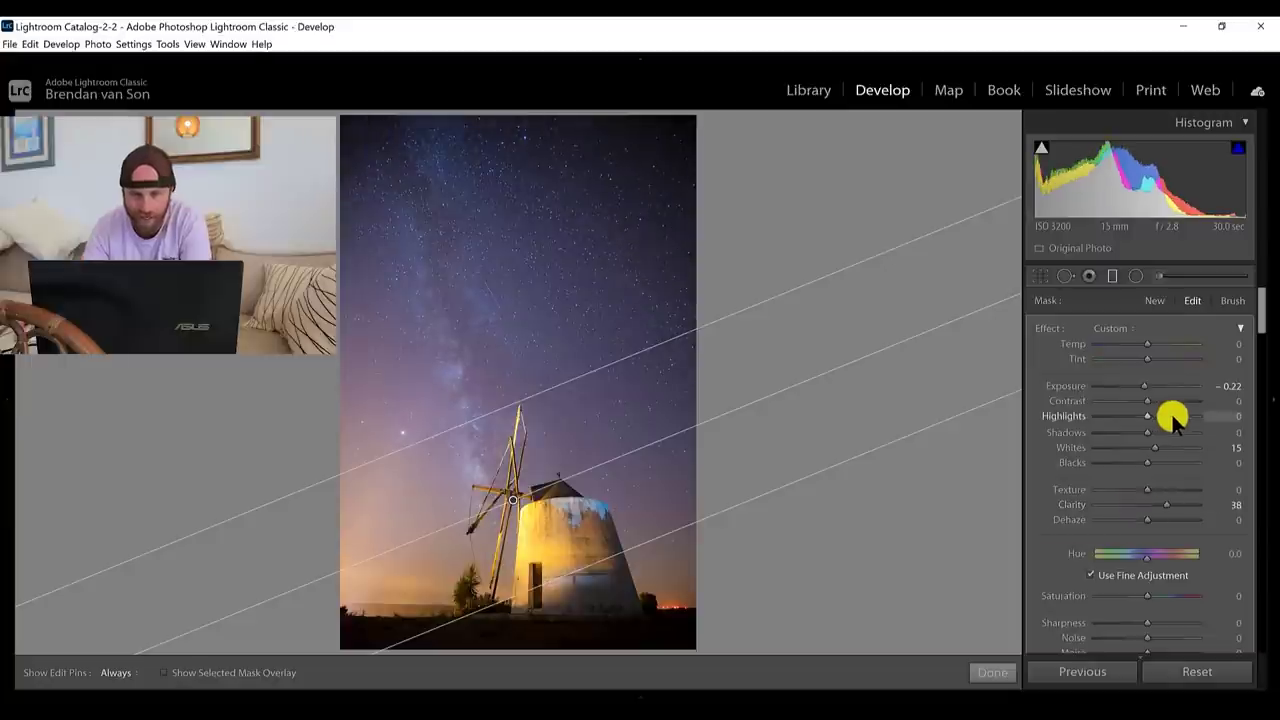
Step: Set the sky filter's Highlights to 16, Contrast to 25 and Blacks to −16, and finish editing the filter
mouse_move(1172, 420)
left_mouse_down()
mouse_move(1148, 416)
mouse_move(1165, 405)
left_mouse_up()
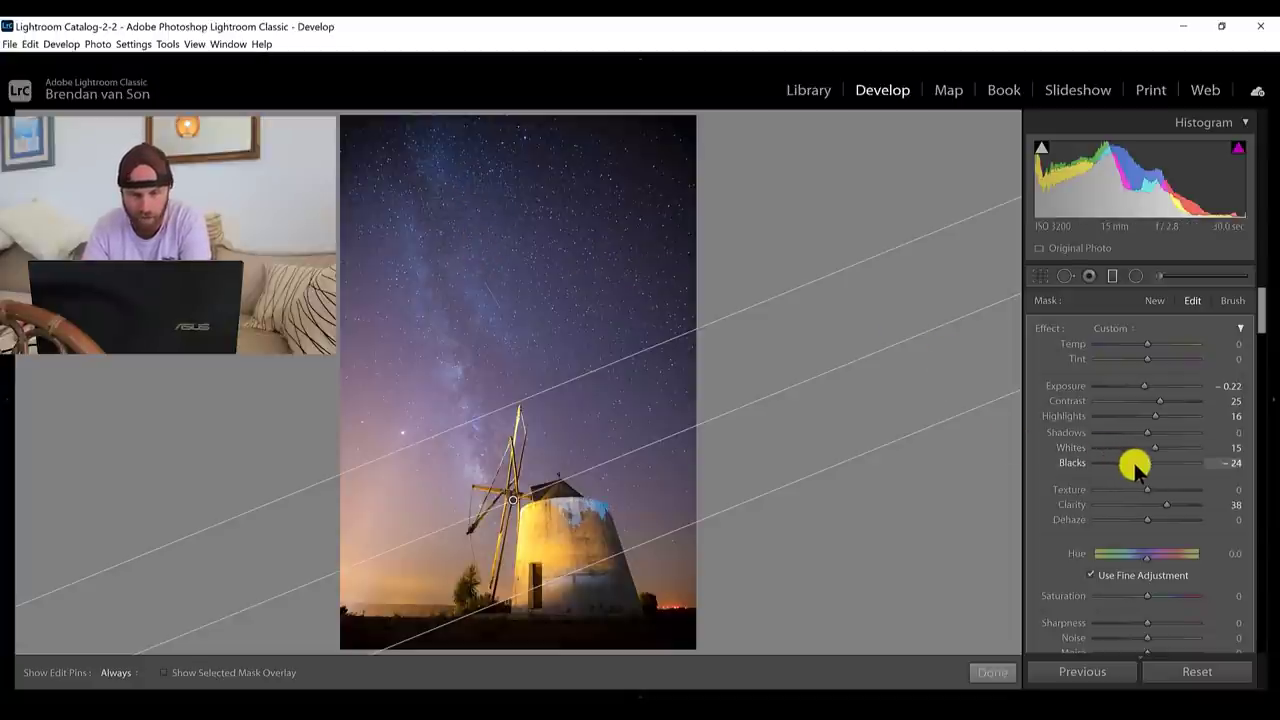
left_click_drag(1135, 463, 1138, 463)
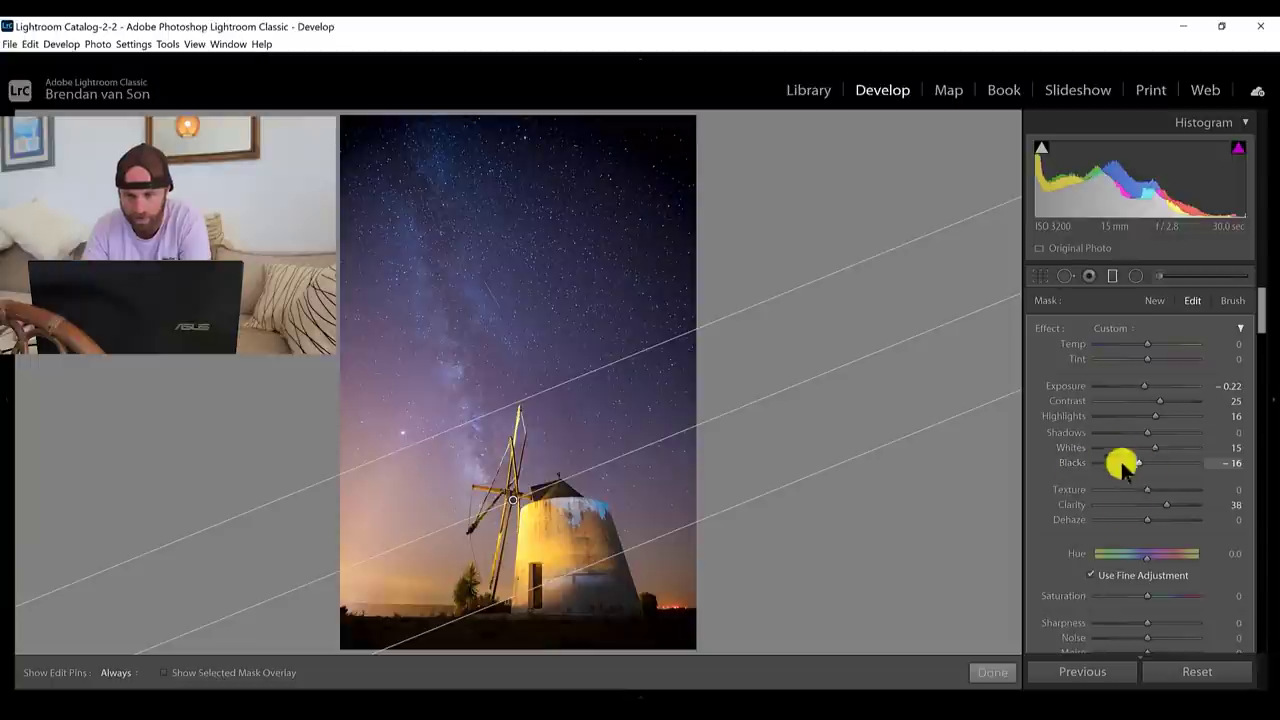
scroll(1150, 540, "down", 2)
left_click(992, 672)
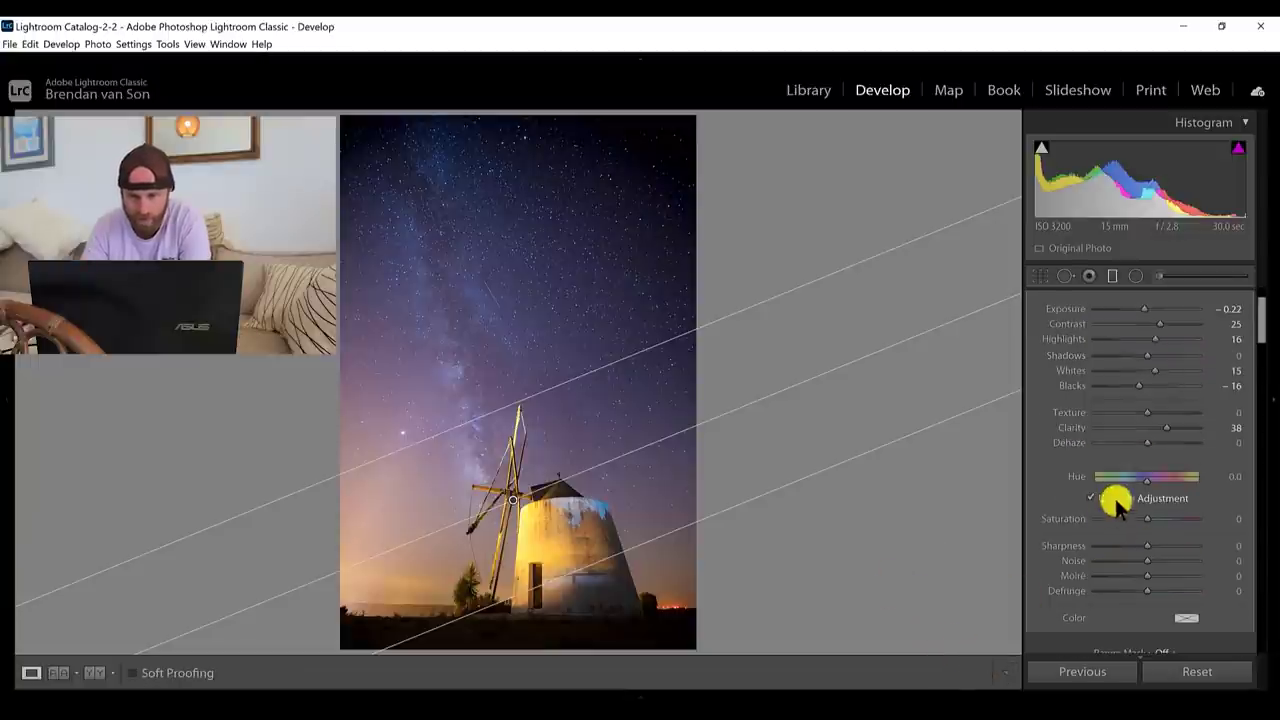
Step: Set the Dehaze of the whole photo to +8
left_click_drag(1150, 540, 1151, 539)
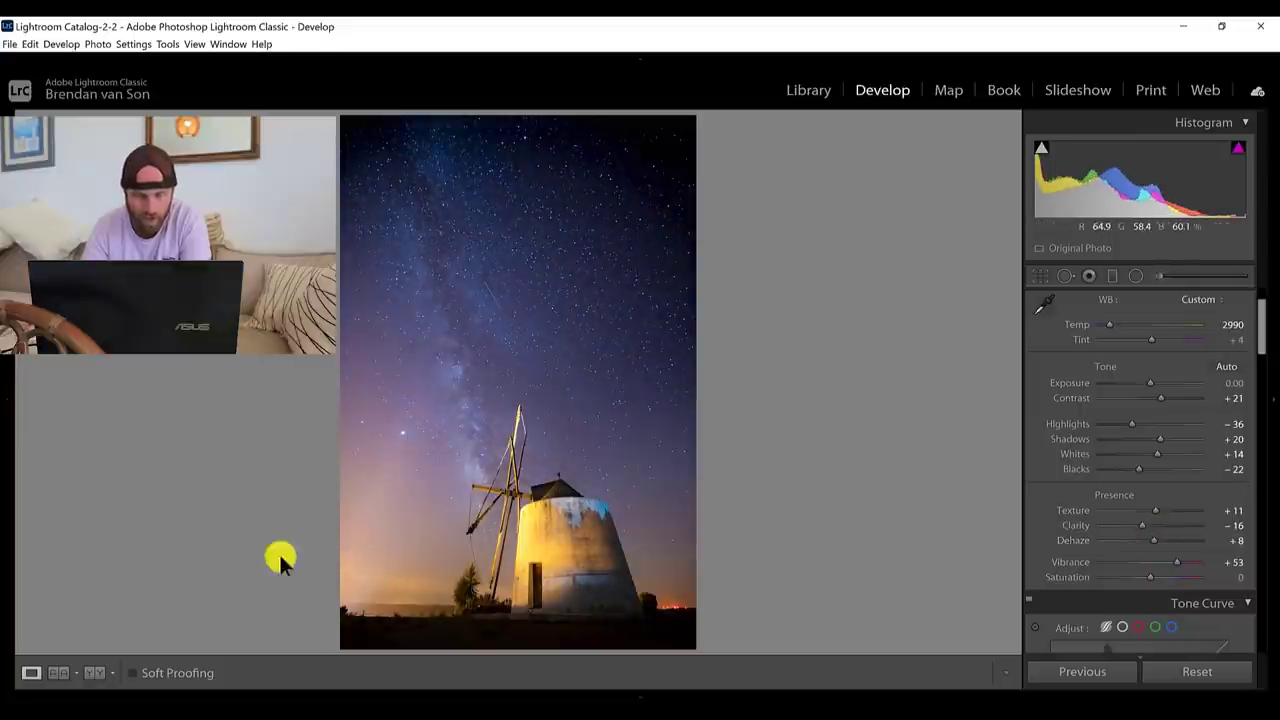
Step: Add a new graduated filter slanting in from the lower-left corner of the photo across the glowing horizon towards the windmill
left_click(1113, 277)
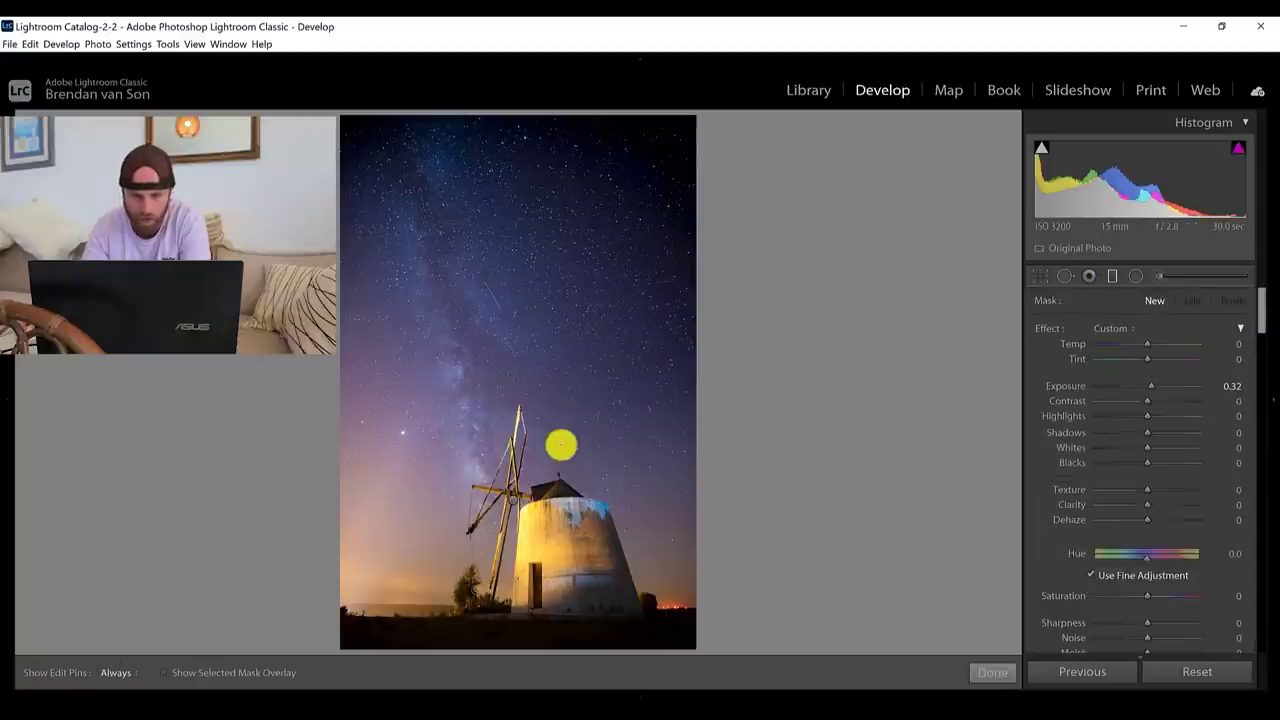
left_click_drag(350, 558, 400, 474)
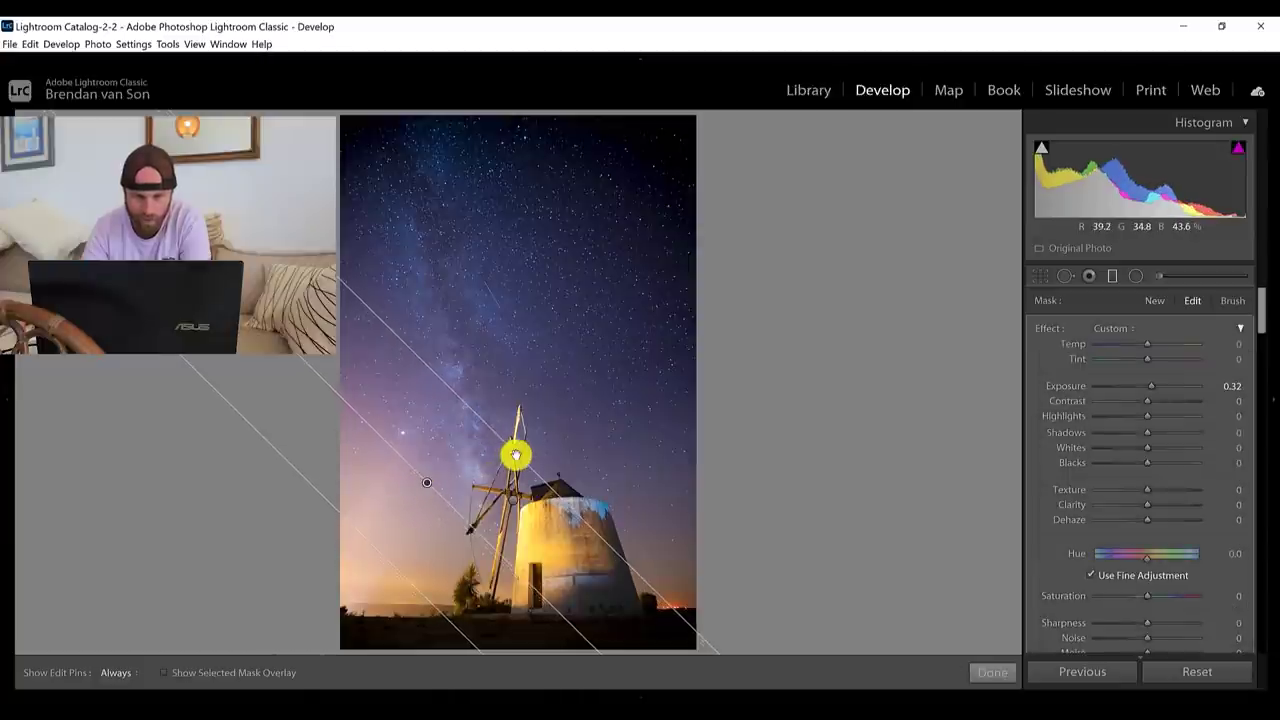
left_click_drag(515, 456, 503, 457)
Step: Set the corner filter's Exposure to −0.56, Temp to −19 and Contrast to 32, extend its fade further into the sky, and finish editing it
left_click(1134, 386)
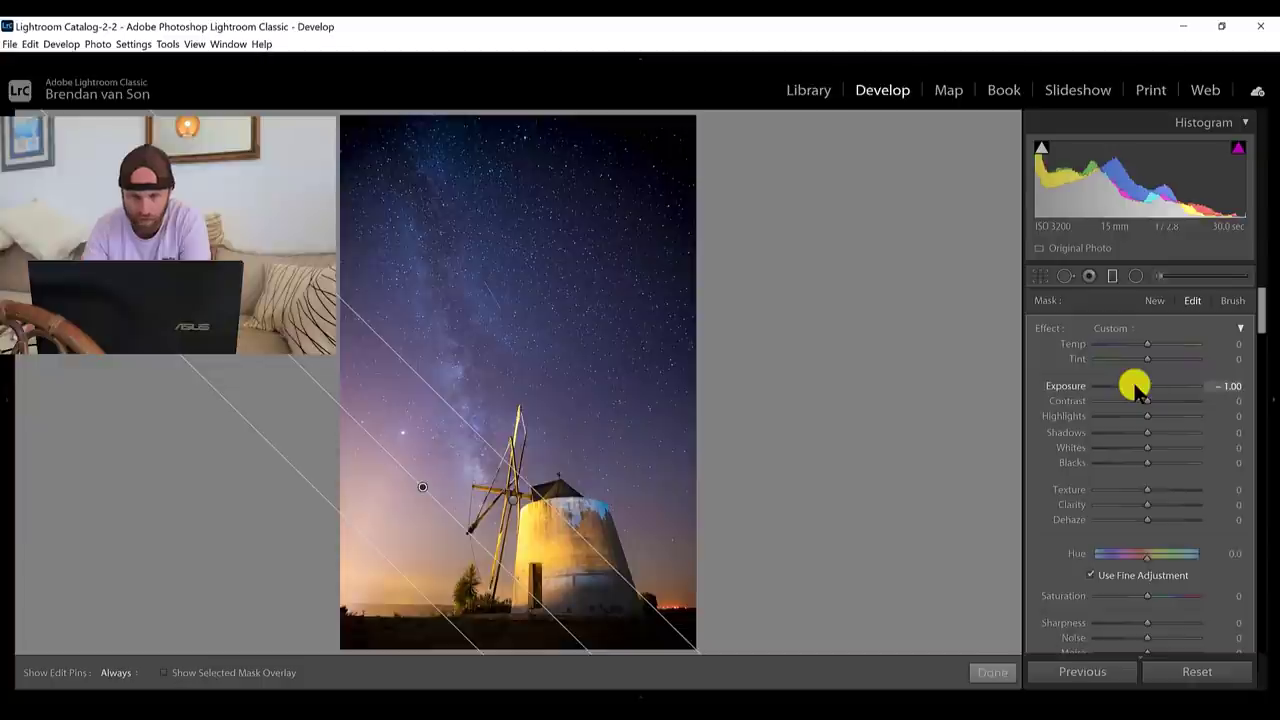
left_click_drag(1137, 390, 1141, 390)
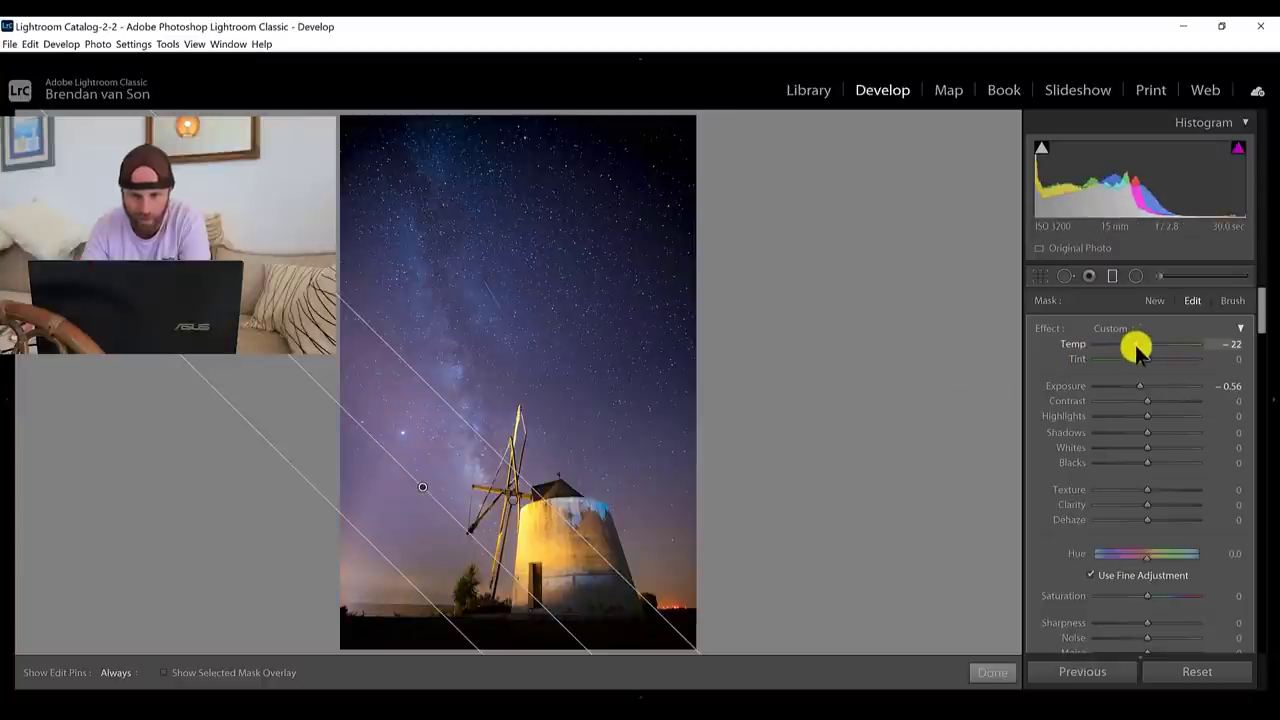
left_click_drag(1137, 350, 1140, 350)
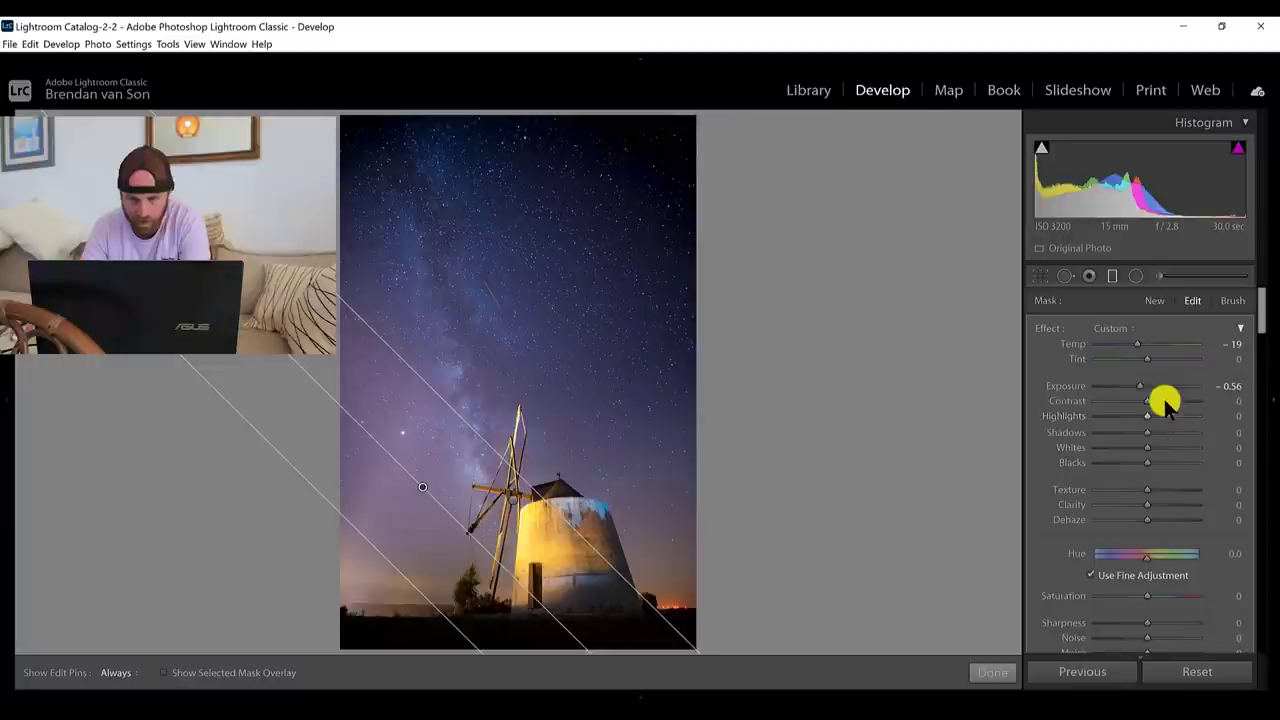
left_click_drag(1165, 403, 1163, 403)
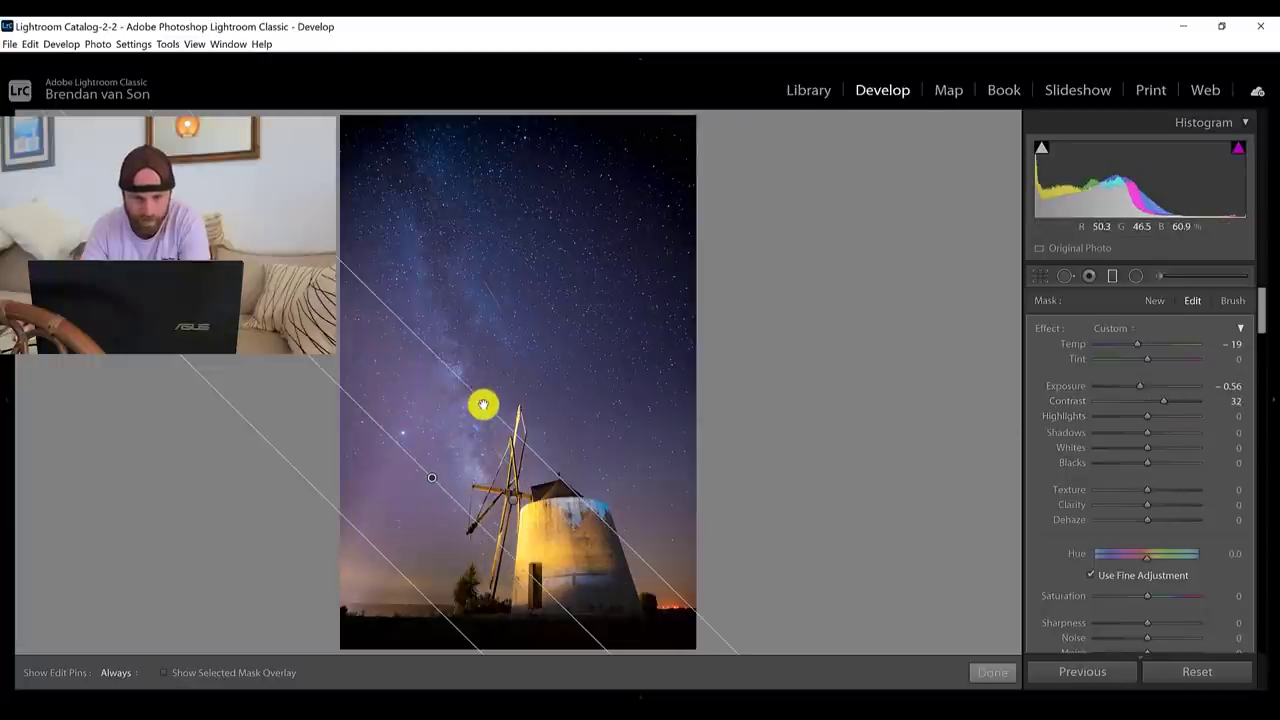
key("m")
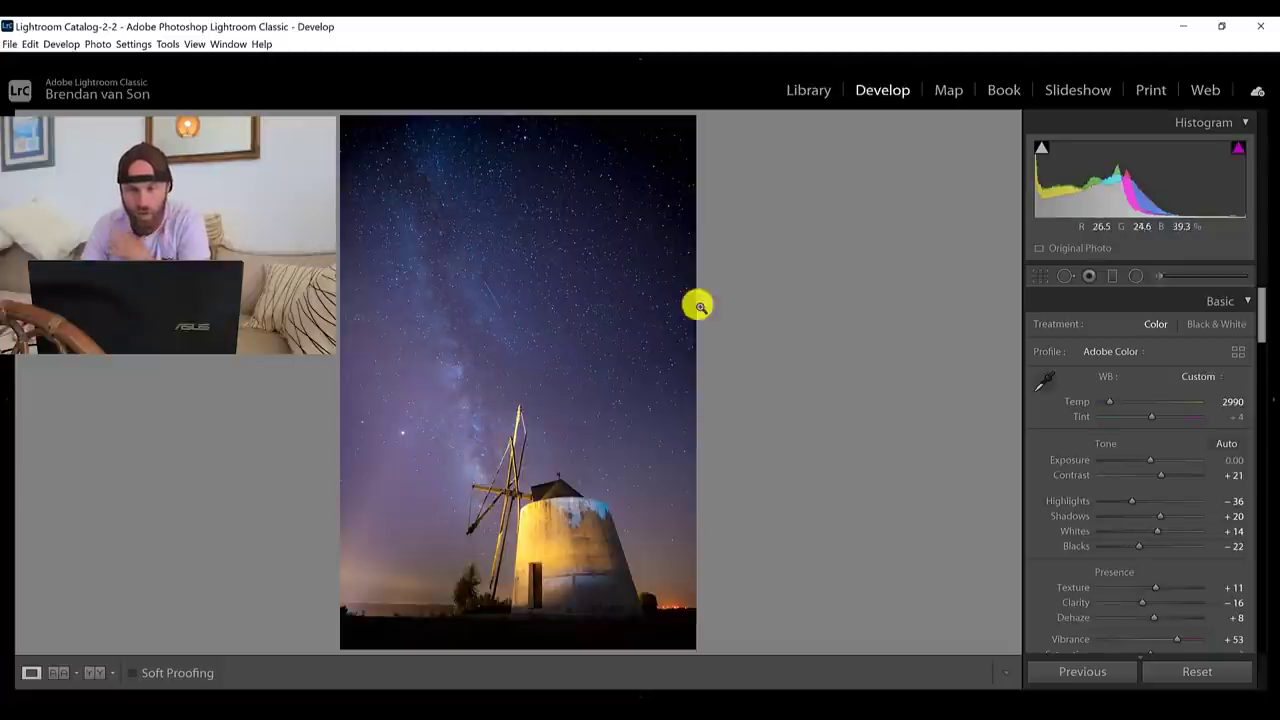
Step: Set up a new adjustment brush with Feather 54, Exposure 0, Contrast 26, Highlights 23, Blacks −11 and Clarity 20
left_click(1160, 279)
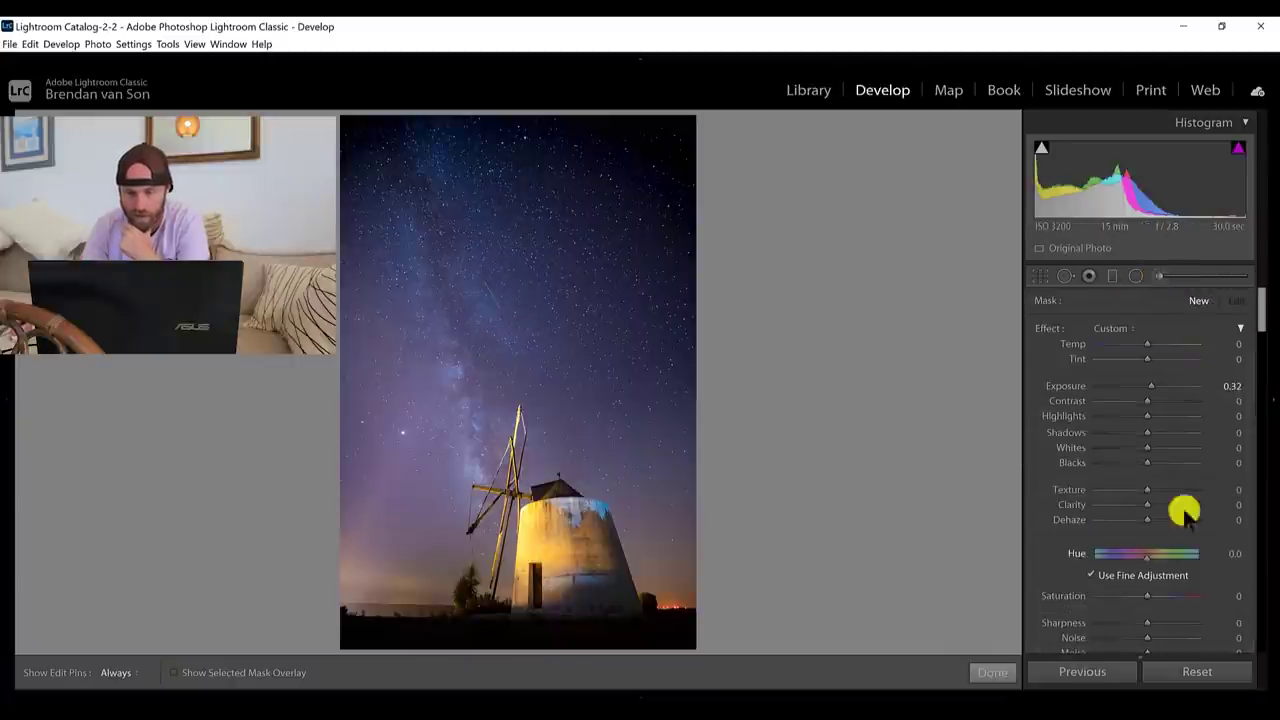
left_click_drag(1260, 300, 1260, 330)
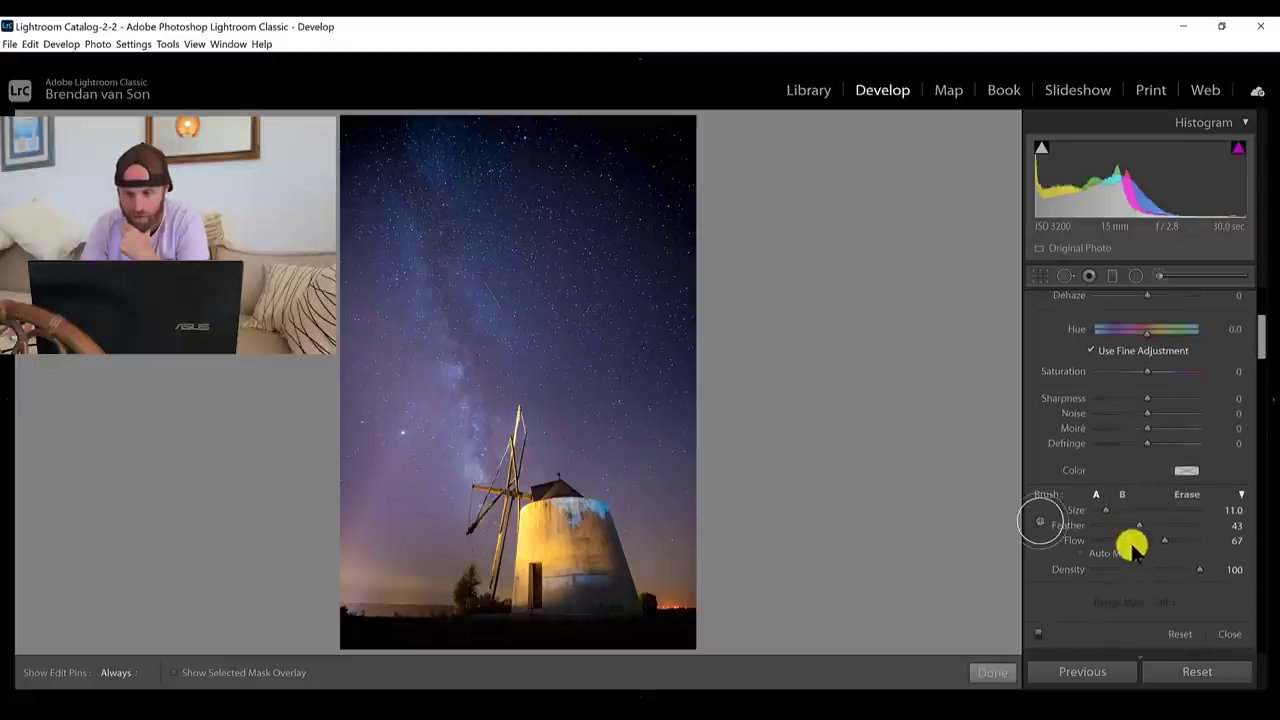
left_click_drag(1140, 546, 1152, 530)
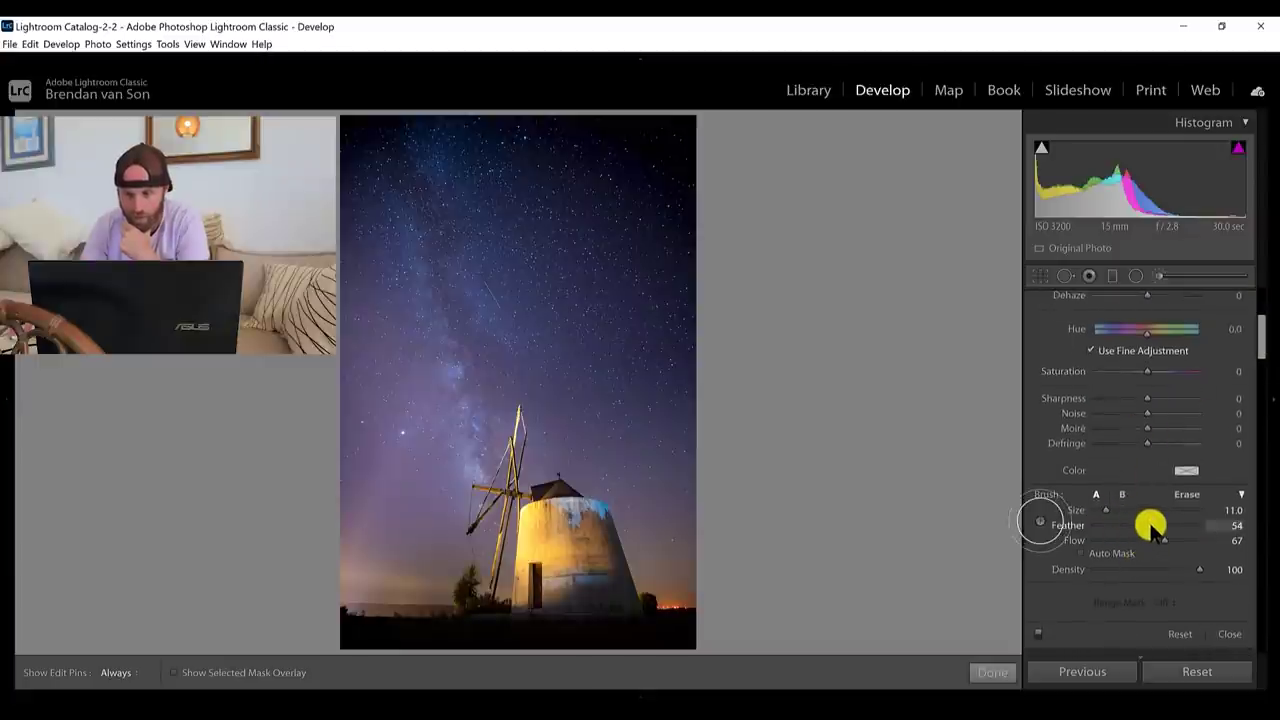
left_click_drag(1260, 337, 1260, 305)
left_click_drag(1150, 388, 1154, 389)
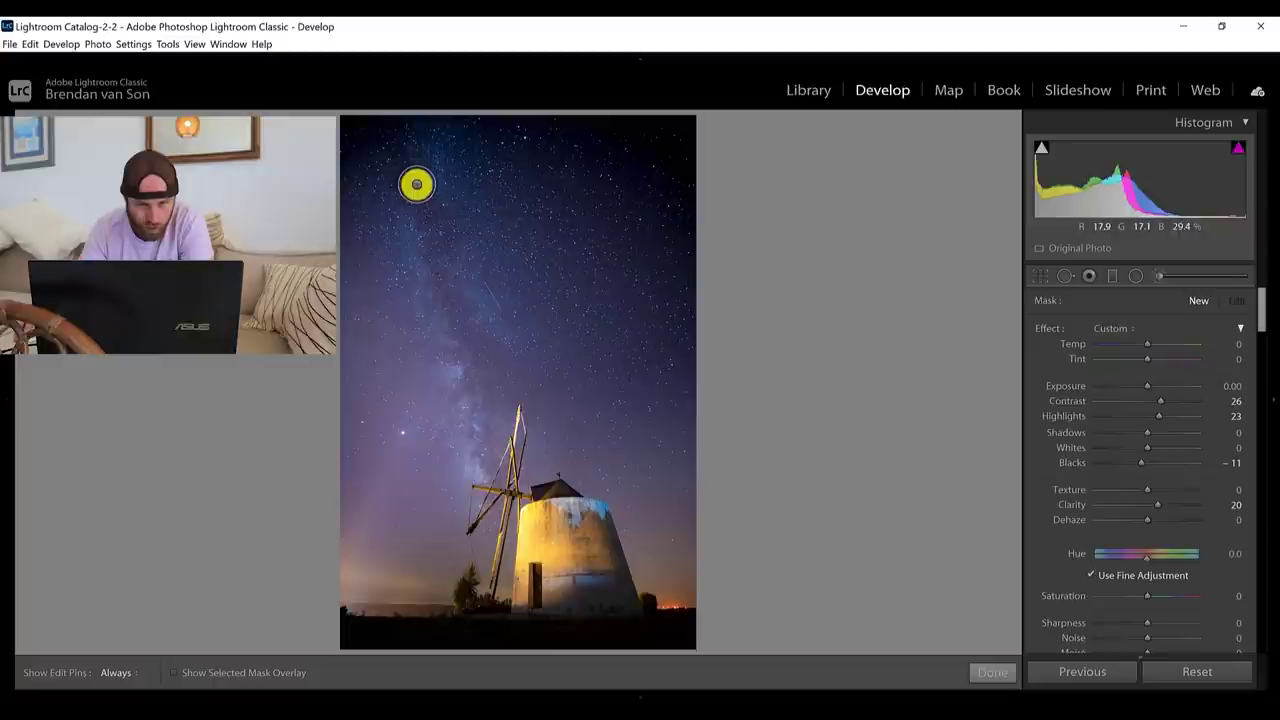
Step: Brush the adjustment along the Milky Way from the upper sky down towards the windmill's sails, checking it with the edit pin hidden
key("h")
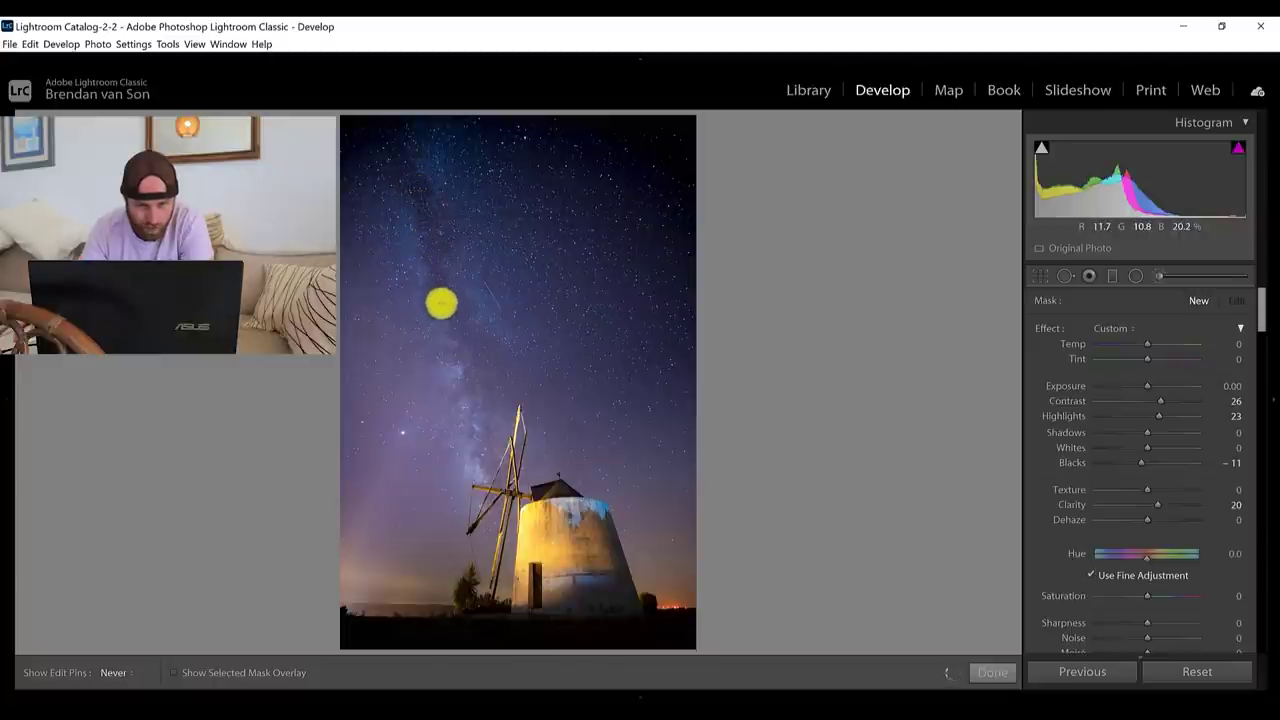
left_click(511, 404)
key("h")
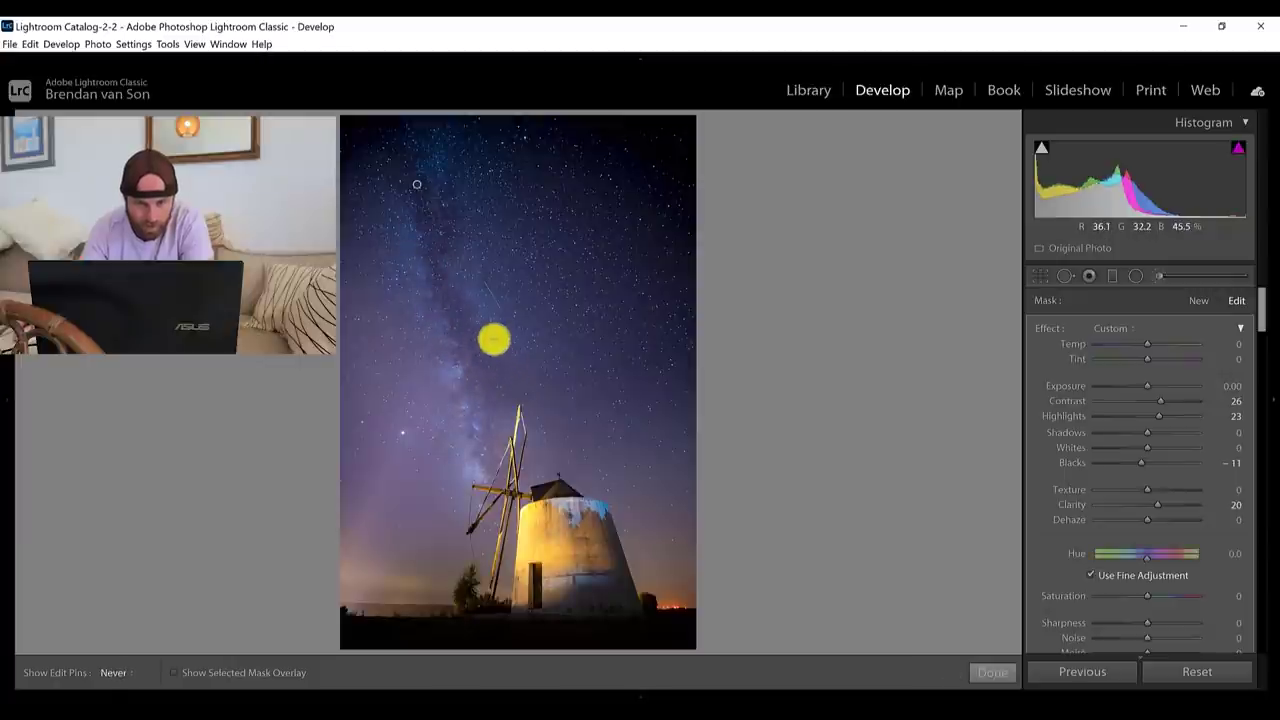
key("h")
Step: Set the Milky Way brush adjustment's Whites to 25 and Blacks to −12, and finish the brush edit
left_click_drag(1160, 400, 1171, 400)
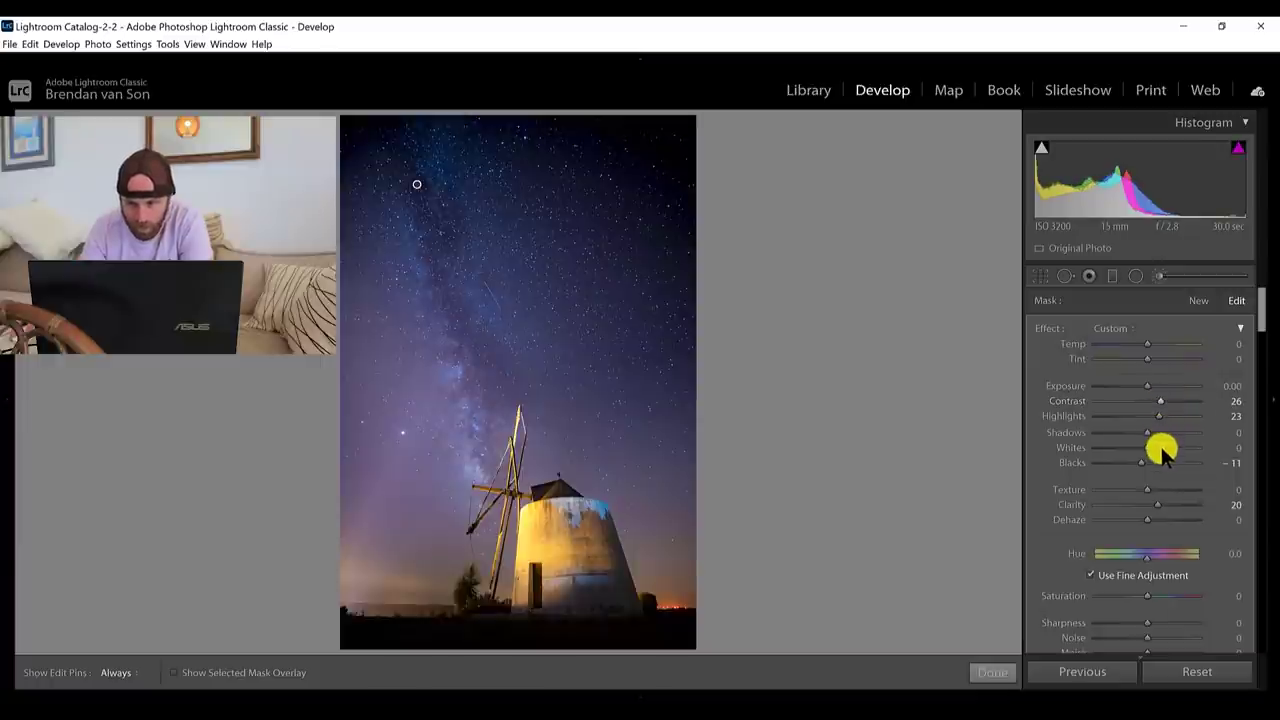
left_click_drag(1145, 461, 1137, 463)
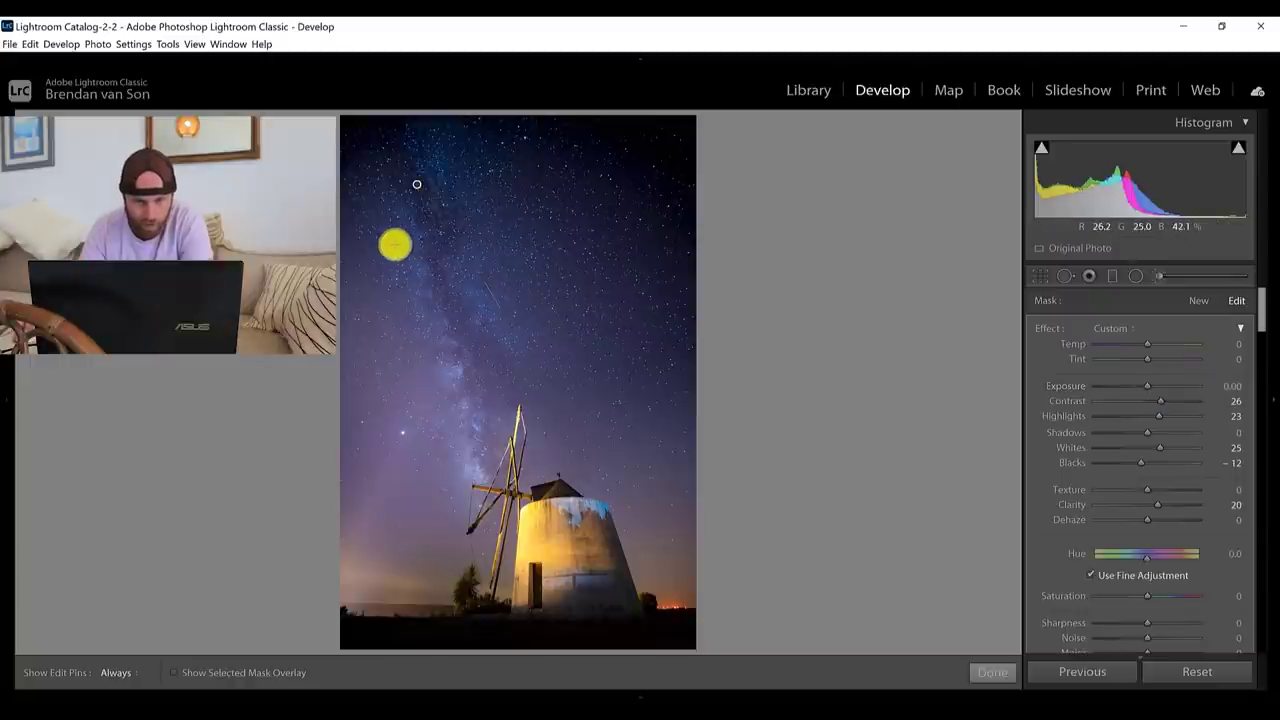
key("h")
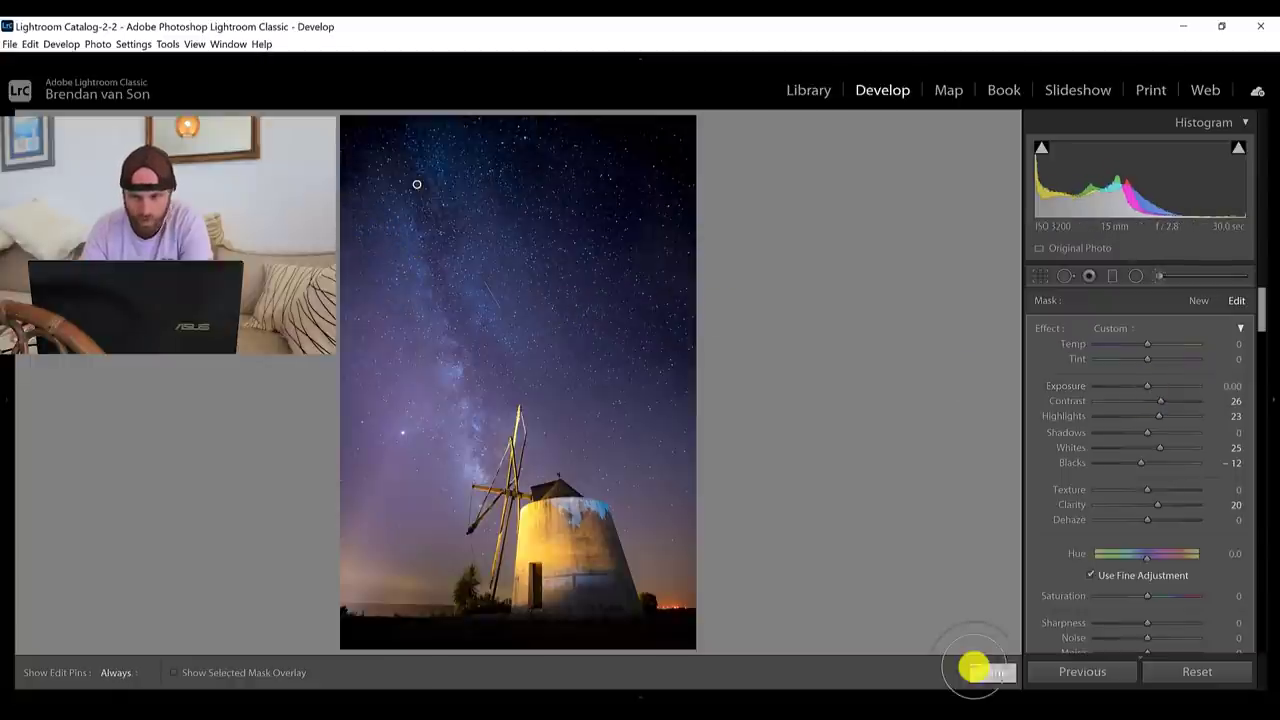
Step: Compare the edited windmill photo side by side with its unedited version in the Library
key("e")
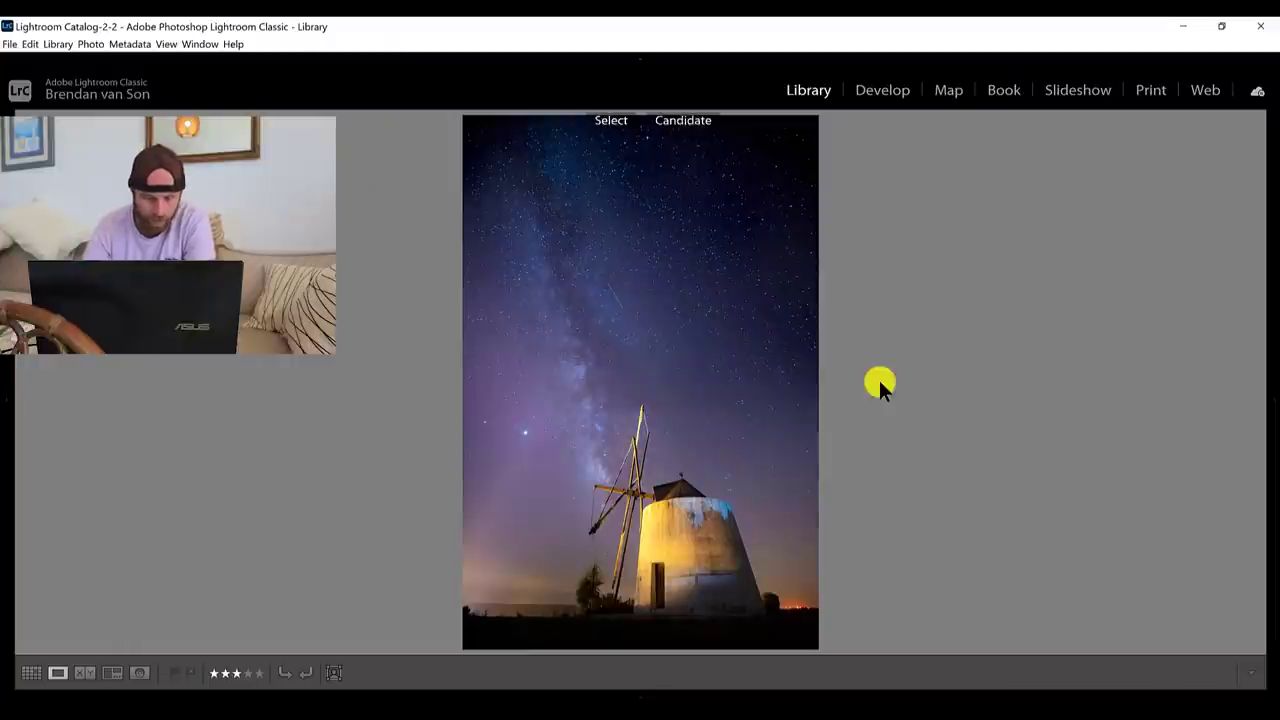
key("c")
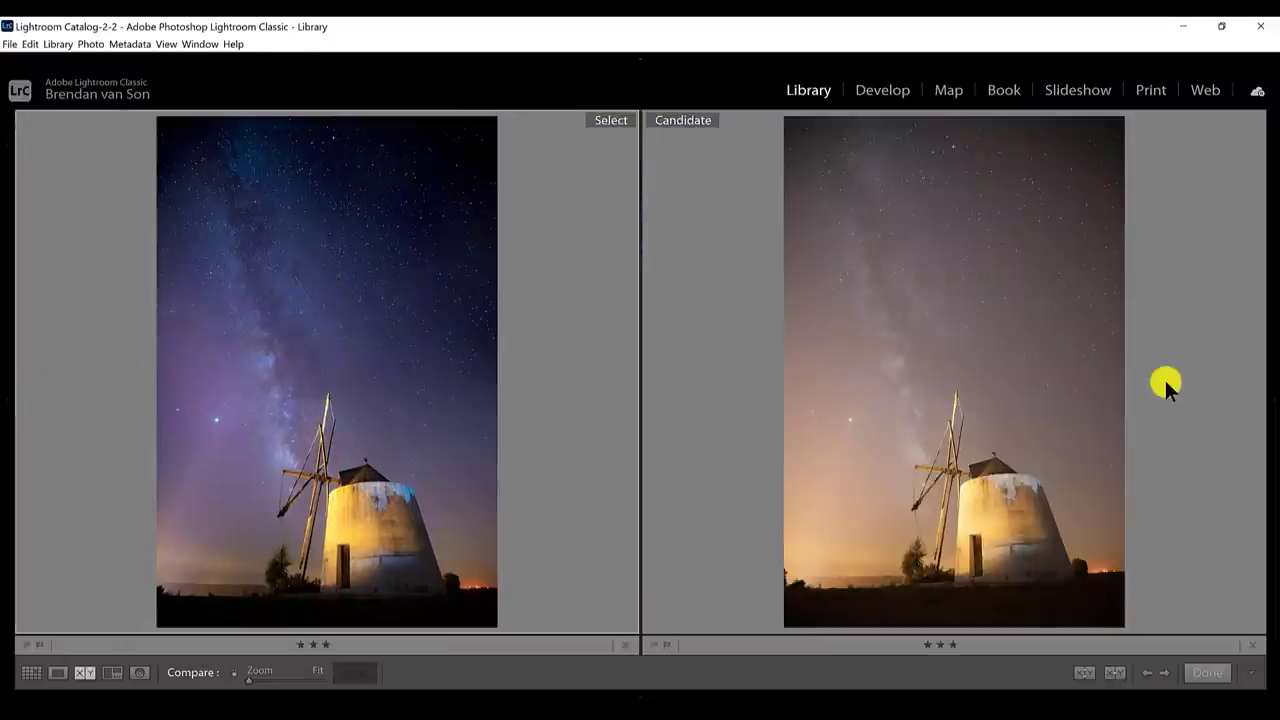